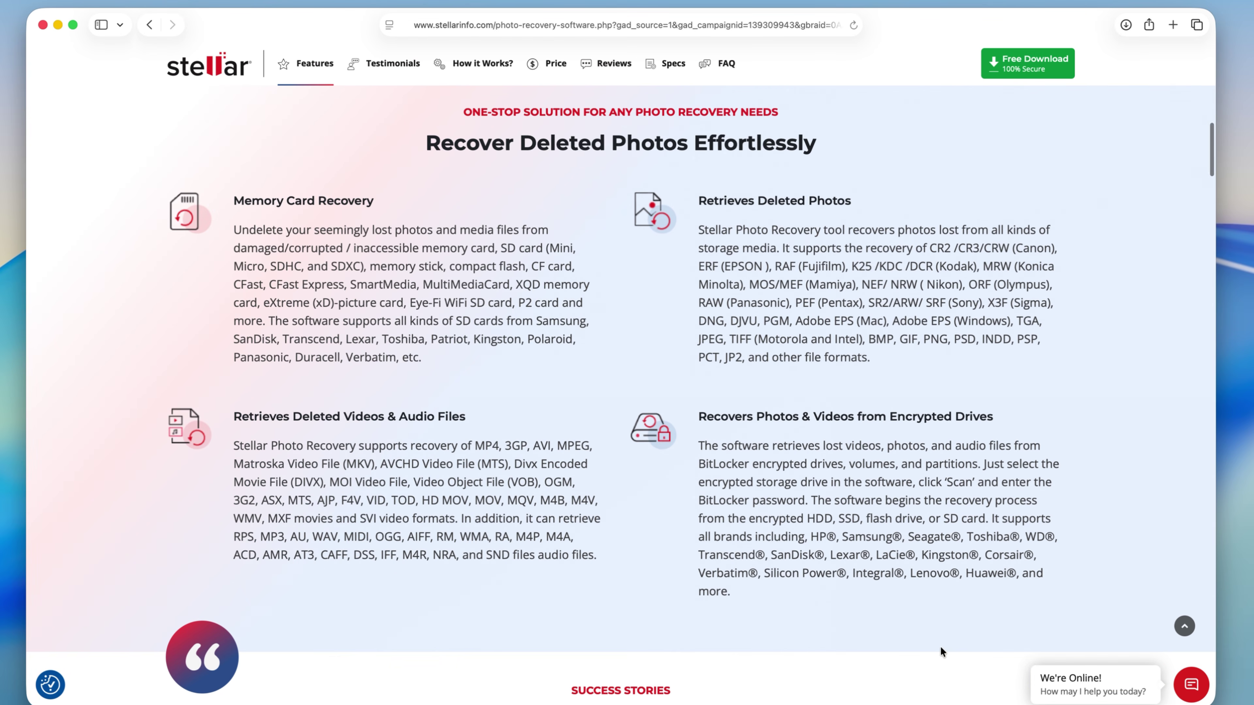
# - Read through the Stellar Photo Recovery product page from its recovery features to the how-to section
pyautogui.scroll(-8, 940, 647)
pyautogui.scroll(-3, 940, 648)
pyautogui.scroll(-7, 940, 647)
pyautogui.scroll(-5, 940, 647)
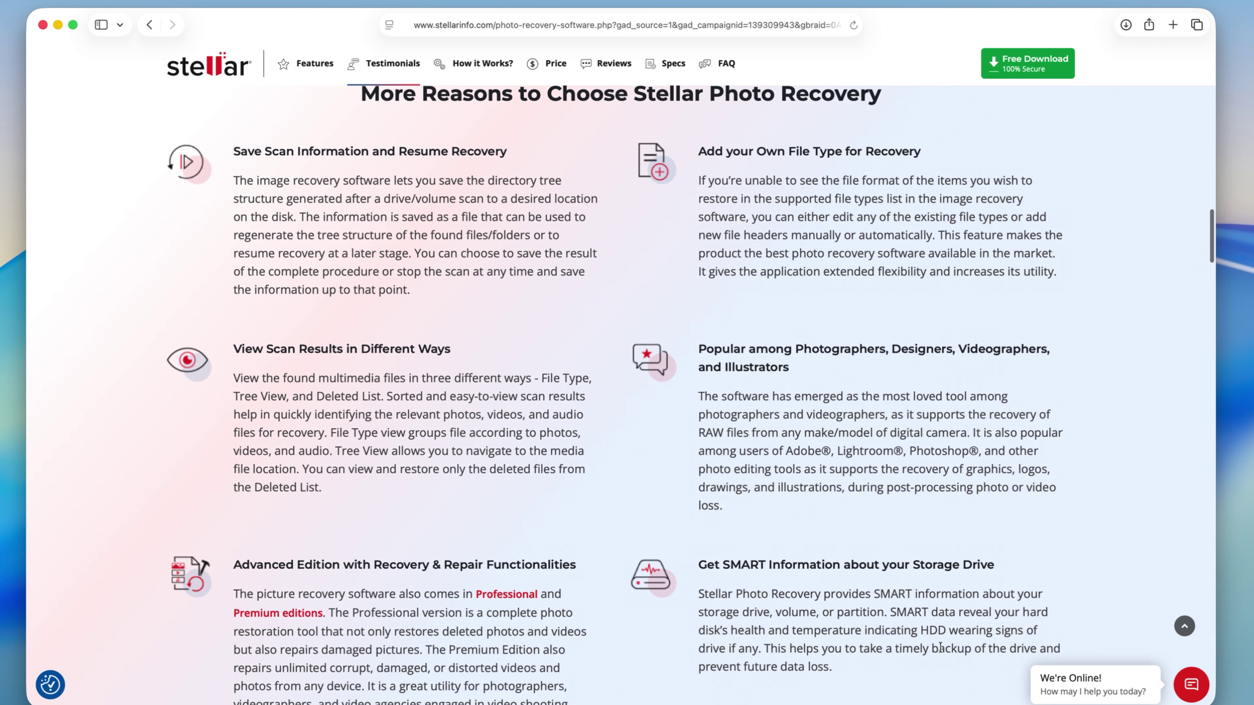
pyautogui.scroll(-12, 940, 647)
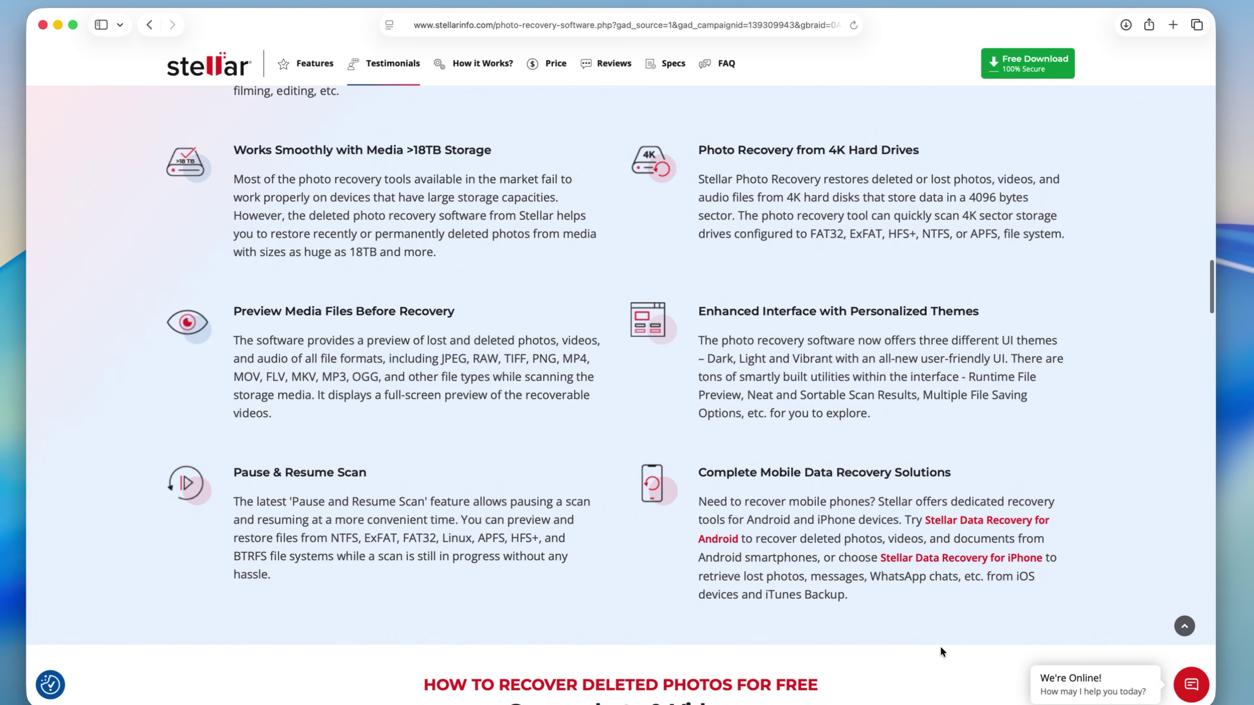
pyautogui.scroll(-2, 941, 647)
pyautogui.scroll(-8, 940, 647)
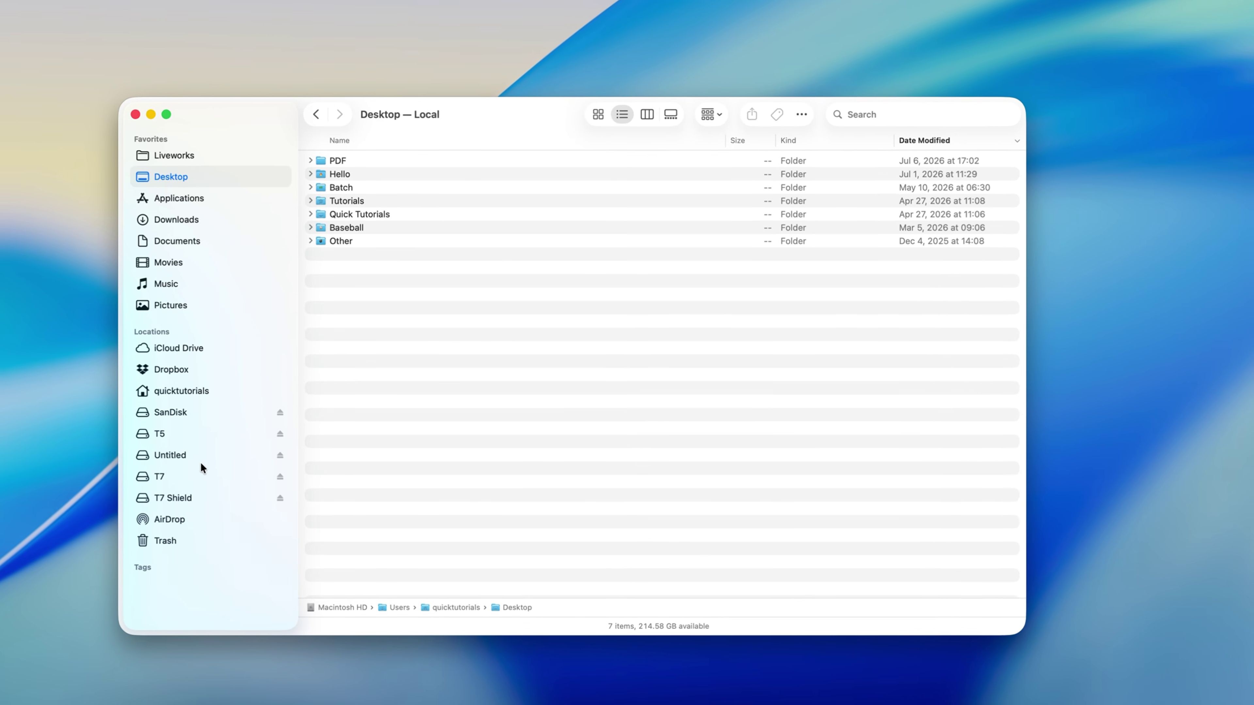
# - Browse the Untitled volume in Finder's column view, going into PRIVATE and its M4ROOT folder
pyautogui.click(221, 457)
pyautogui.click(616, 148)
pyautogui.click(417, 140)
pyautogui.press('Right')
pyautogui.press('Left')
pyautogui.press('Down')
pyautogui.press('Right')
pyautogui.press('Down')
pyautogui.press('Right')
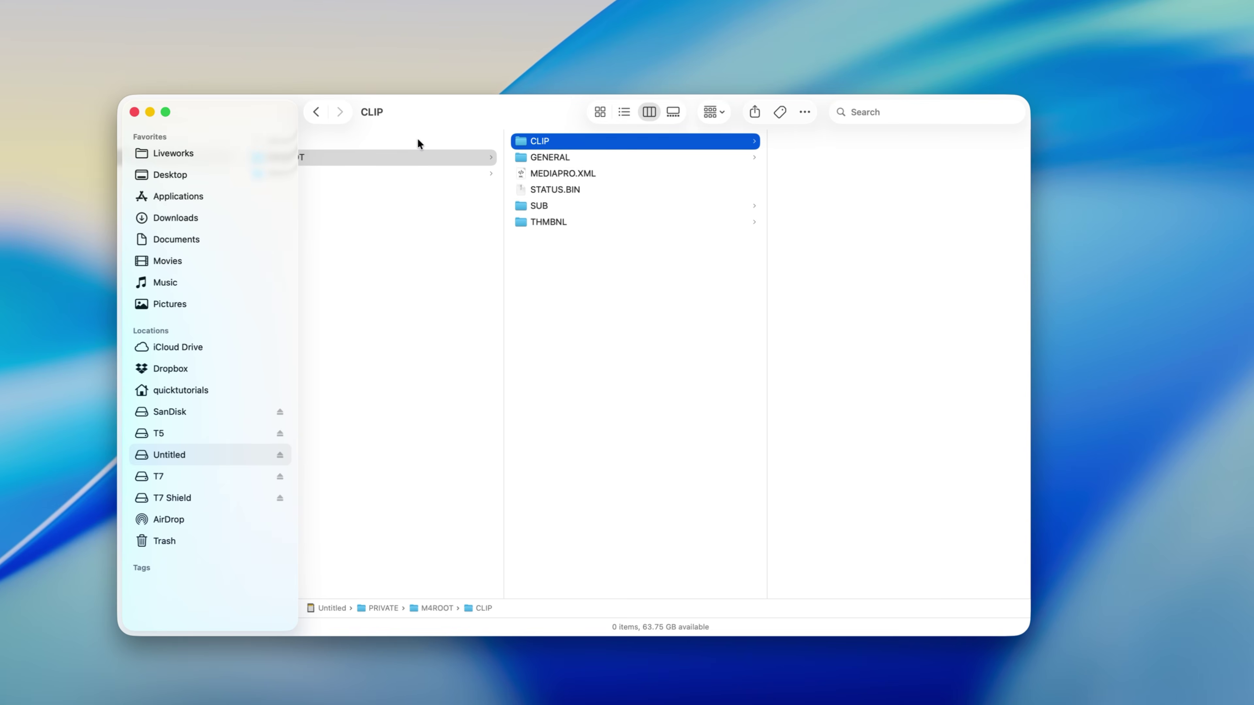
# - Check the remaining M4ROOT subfolders and the SONY folder for contents, then close the Finder window
pyautogui.press('Down')
pyautogui.press('Down')
pyautogui.press('Down')
pyautogui.press('Down')
pyautogui.press('Left')
pyautogui.press('Down')
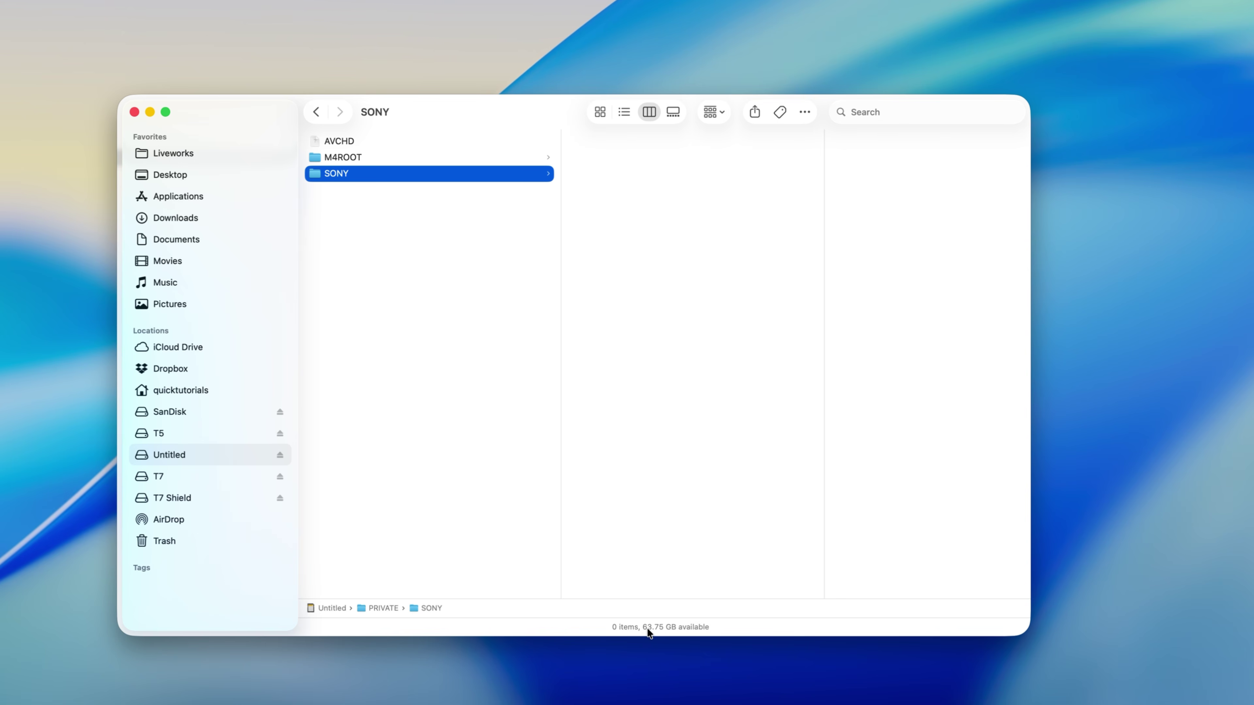
pyautogui.press('Left')
pyautogui.click(134, 112)
# - Launch StellarPhotoRecovery and authorize its changes with the account password
pyautogui.press('super+space')
pyautogui.write('ste')
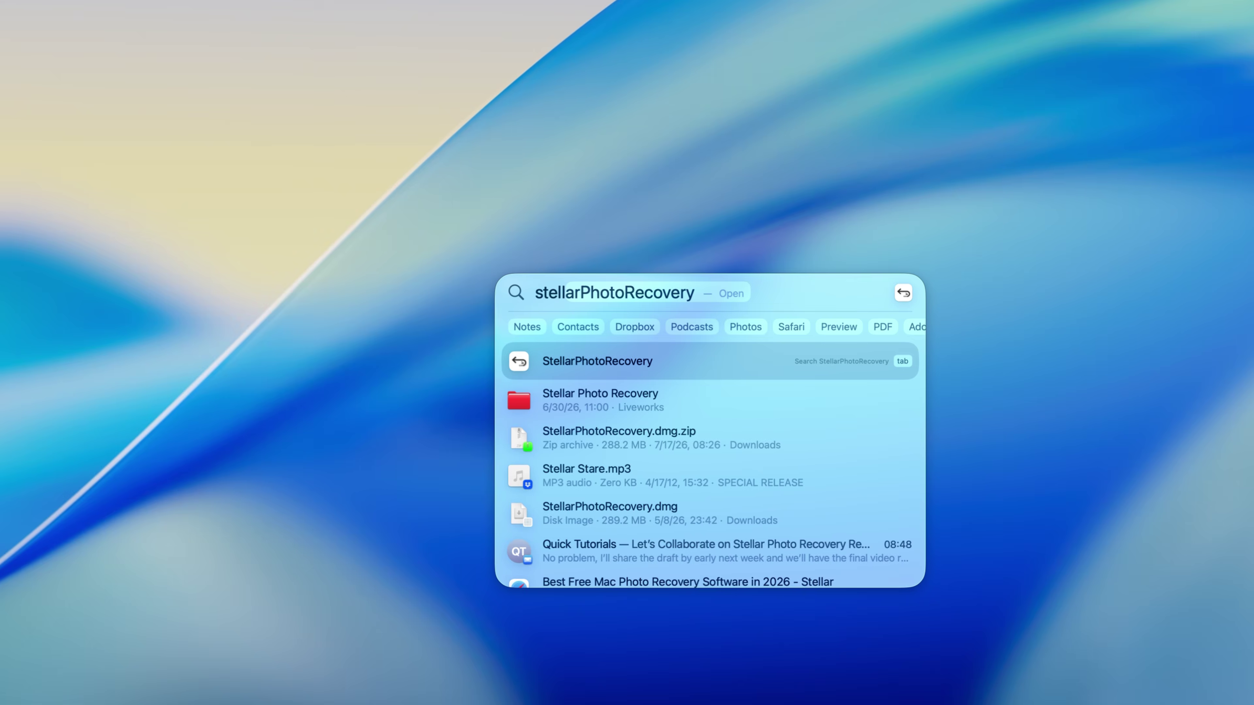
pyautogui.press('Return')
pyautogui.write('••••')
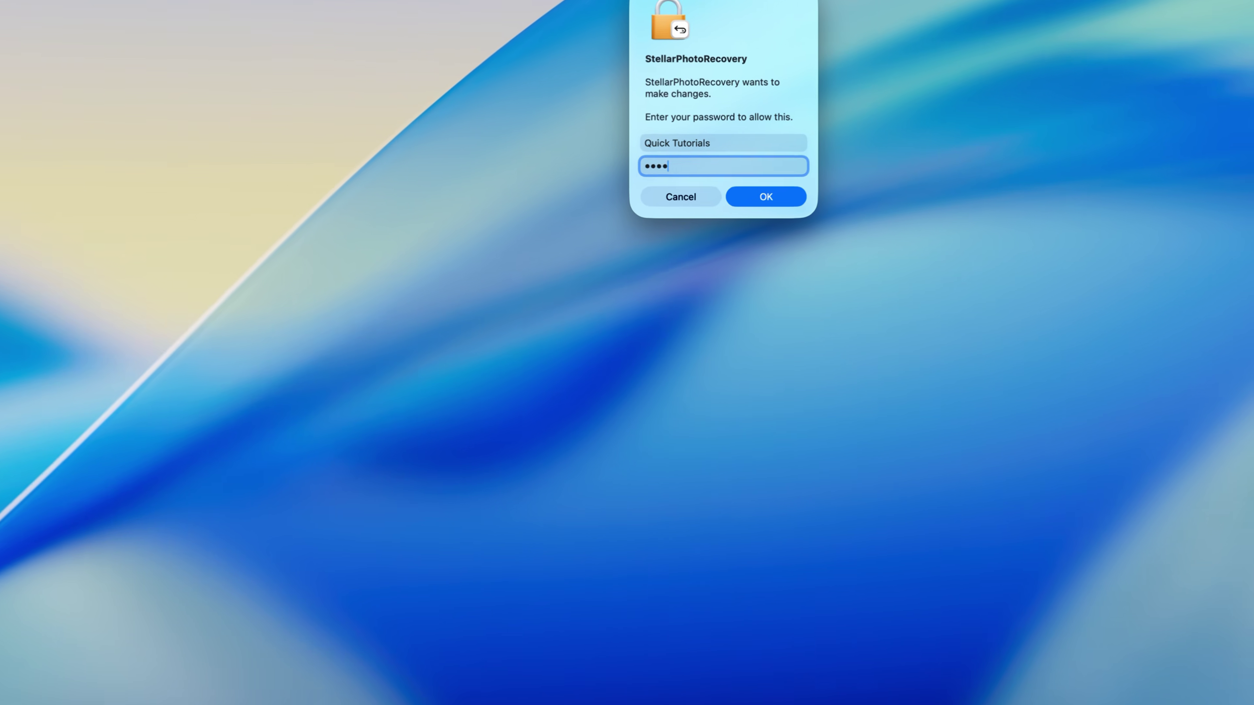
pyautogui.press('Return')
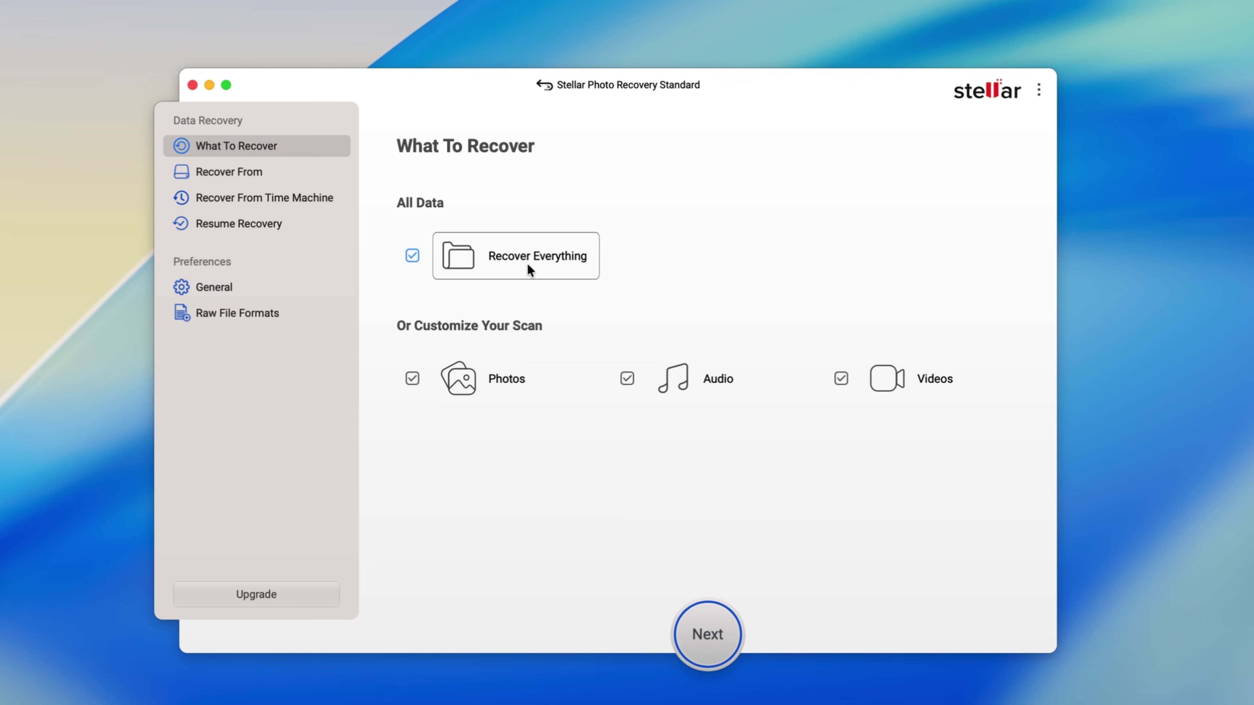
# - Open the raw file format preferences and review the list of supported video formats
pyautogui.click(207, 310)
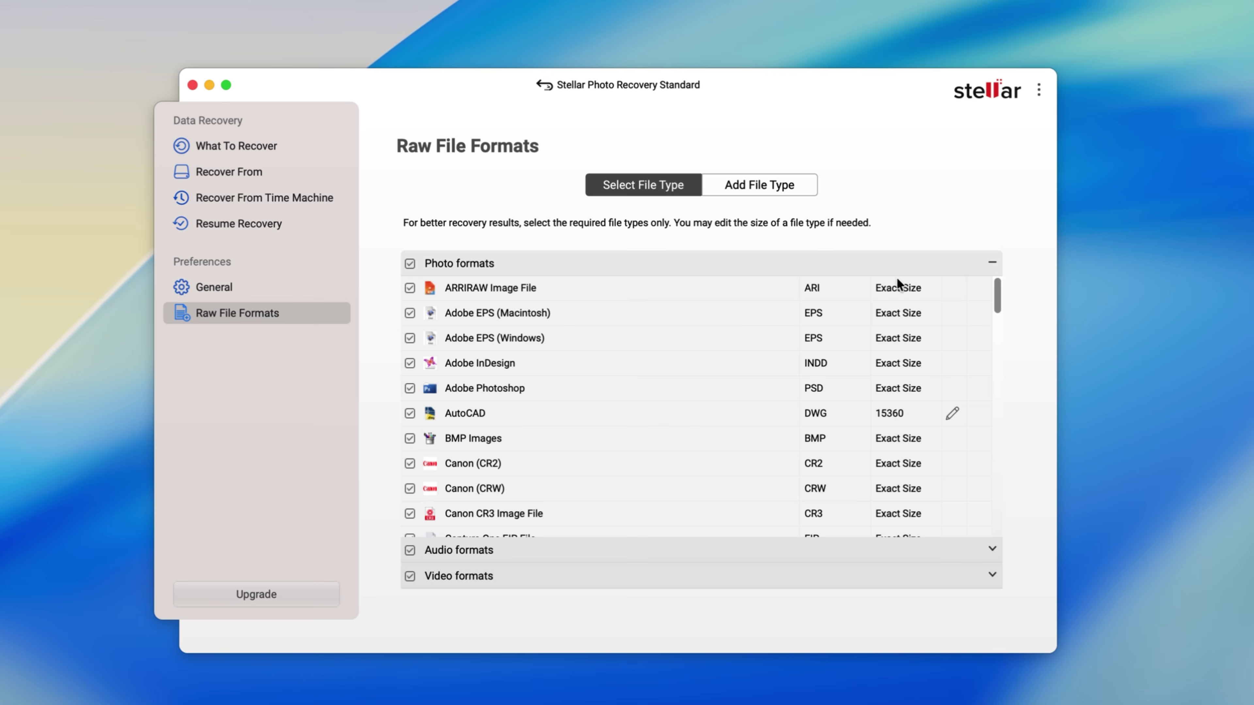
pyautogui.click(992, 262)
pyautogui.click(991, 314)
pyautogui.scroll(-15, 588, 423)
pyautogui.scroll(15, 588, 423)
pyautogui.click(983, 313)
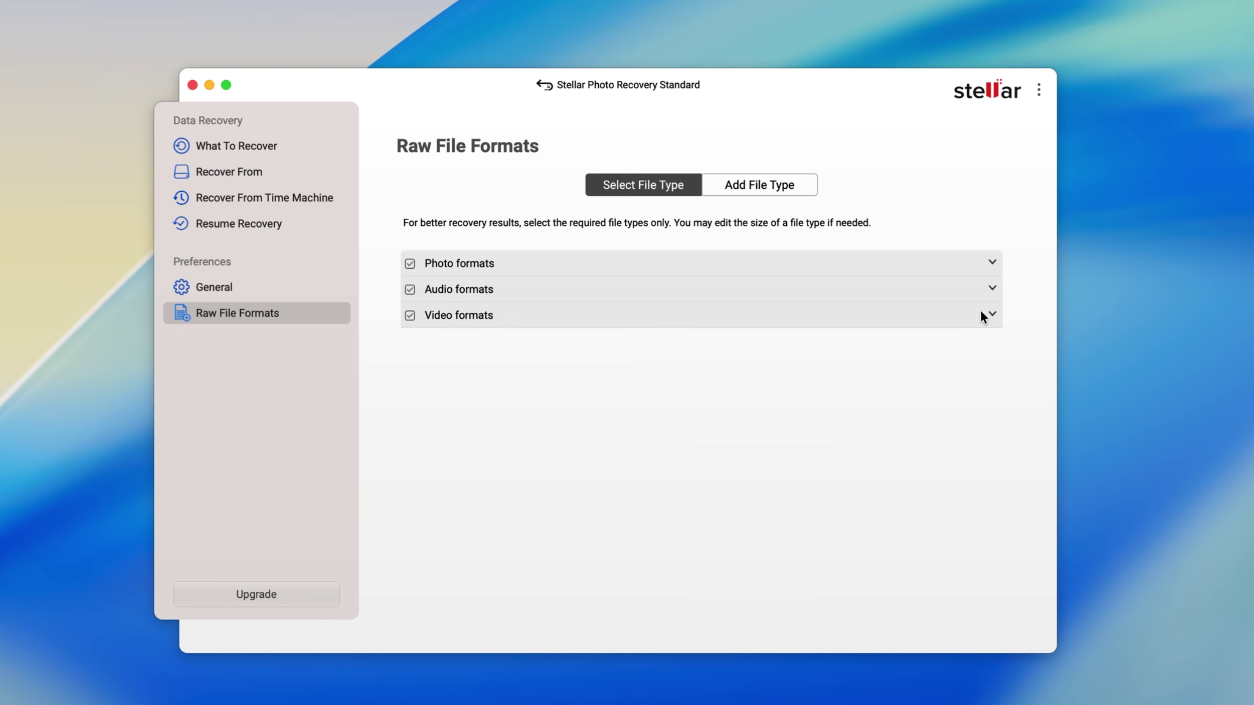
# - Find the Sony ARW entry among the photo formats and view the options for adding a file type
pyautogui.click(982, 263)
pyautogui.scroll(-10, 567, 442)
pyautogui.scroll(-15, 566, 442)
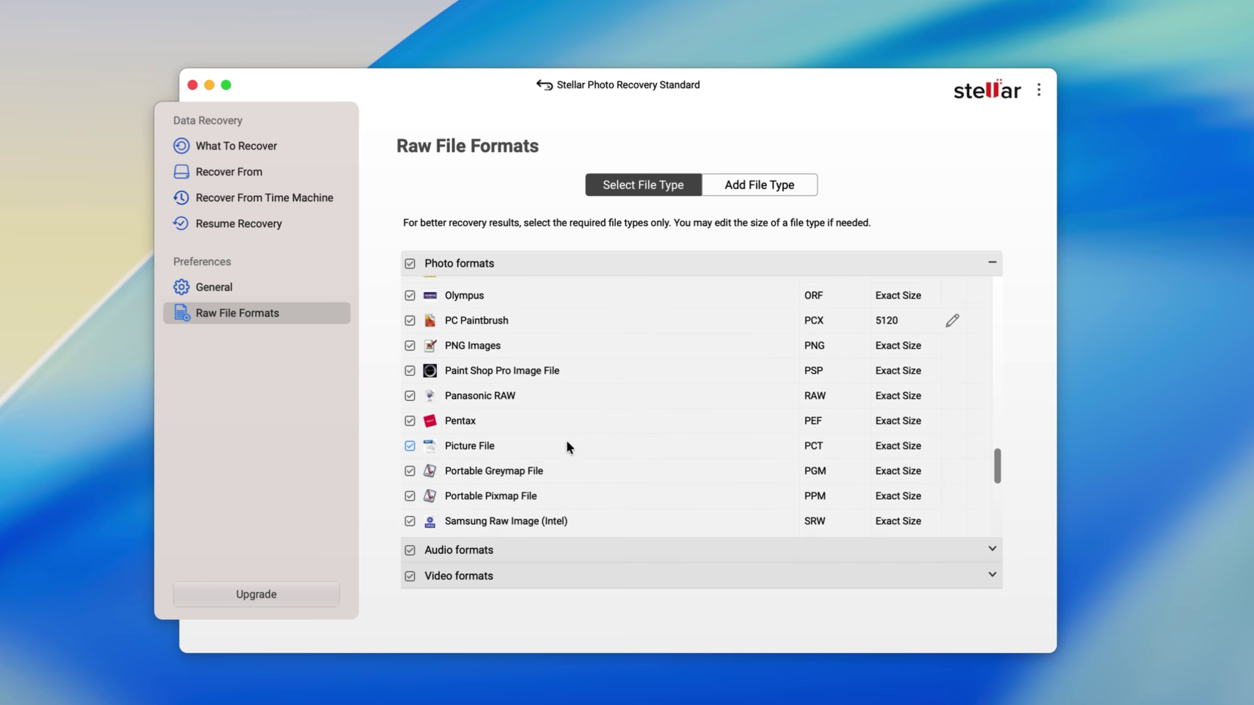
pyautogui.click(774, 413)
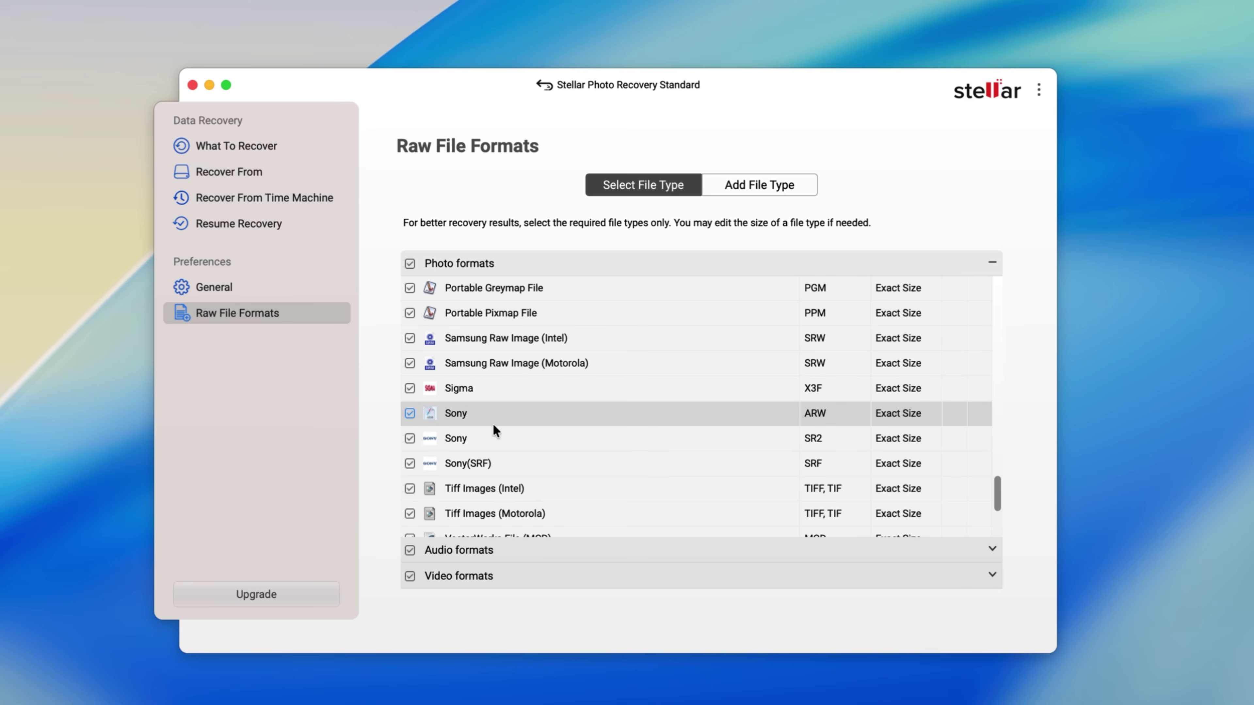
pyautogui.click(409, 413)
pyautogui.click(743, 188)
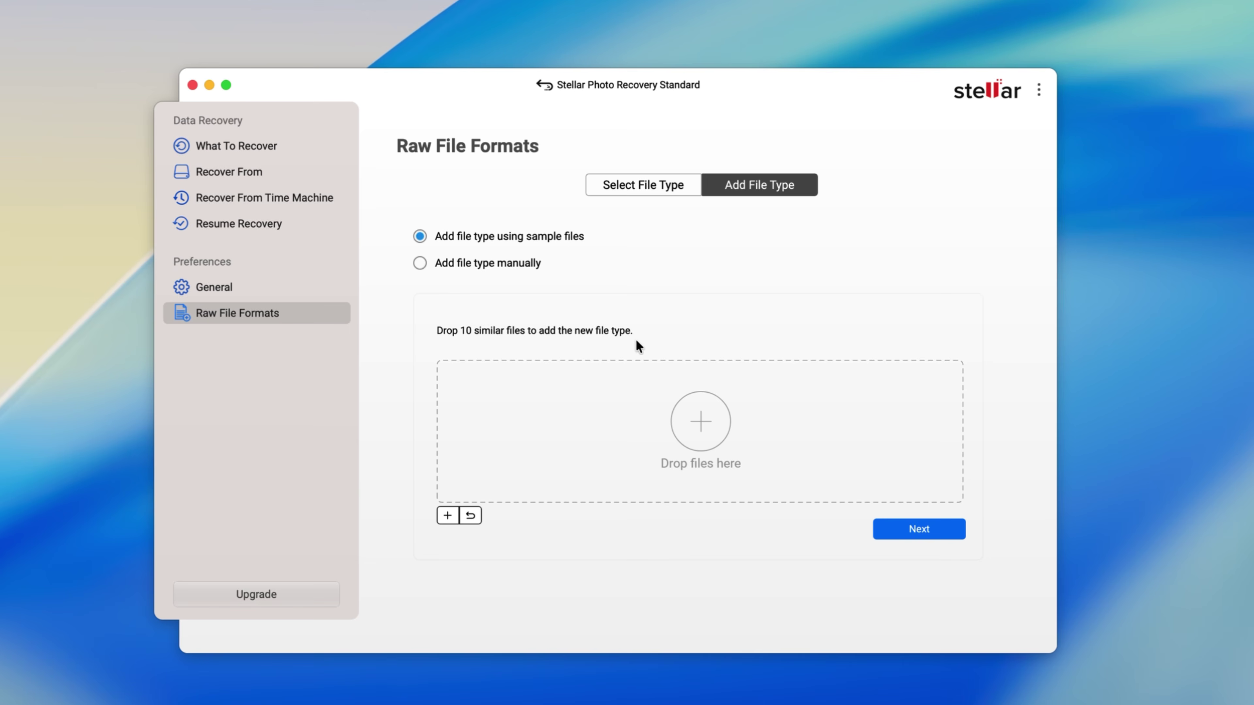
# - Scan the Untitled volume with Recover Everything enabled and dismiss the completion notice
pyautogui.click(232, 147)
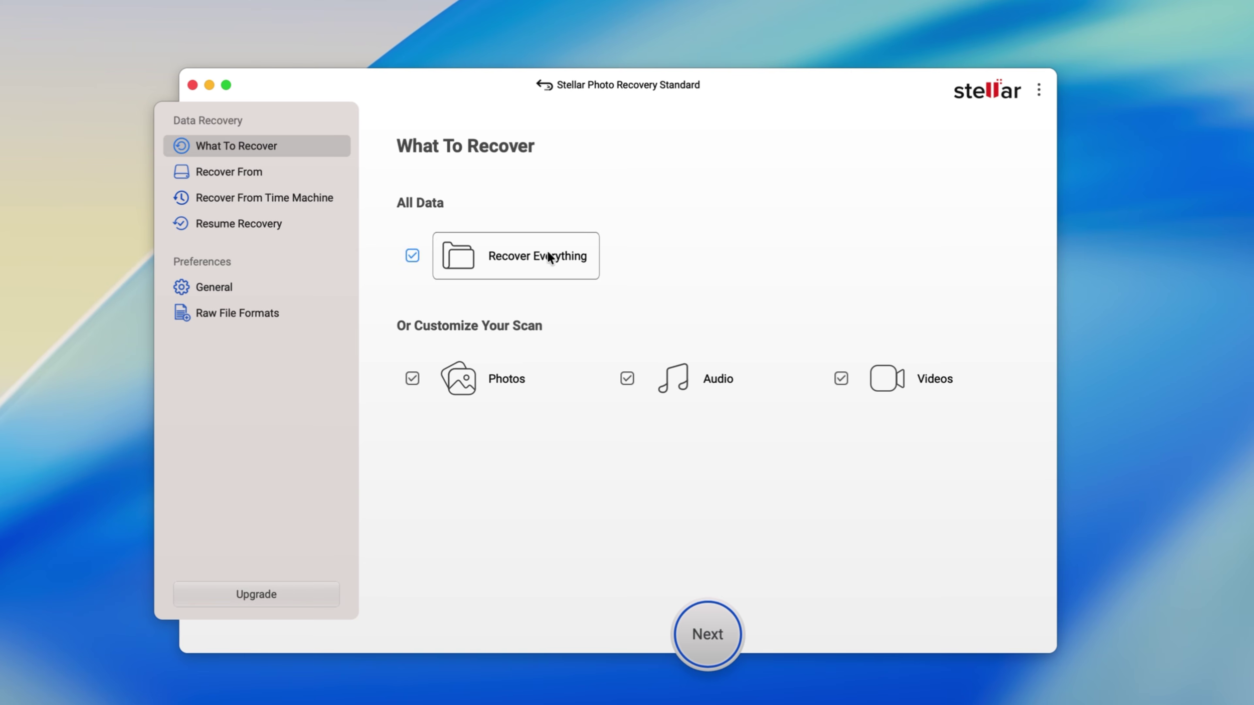
pyautogui.click(703, 582)
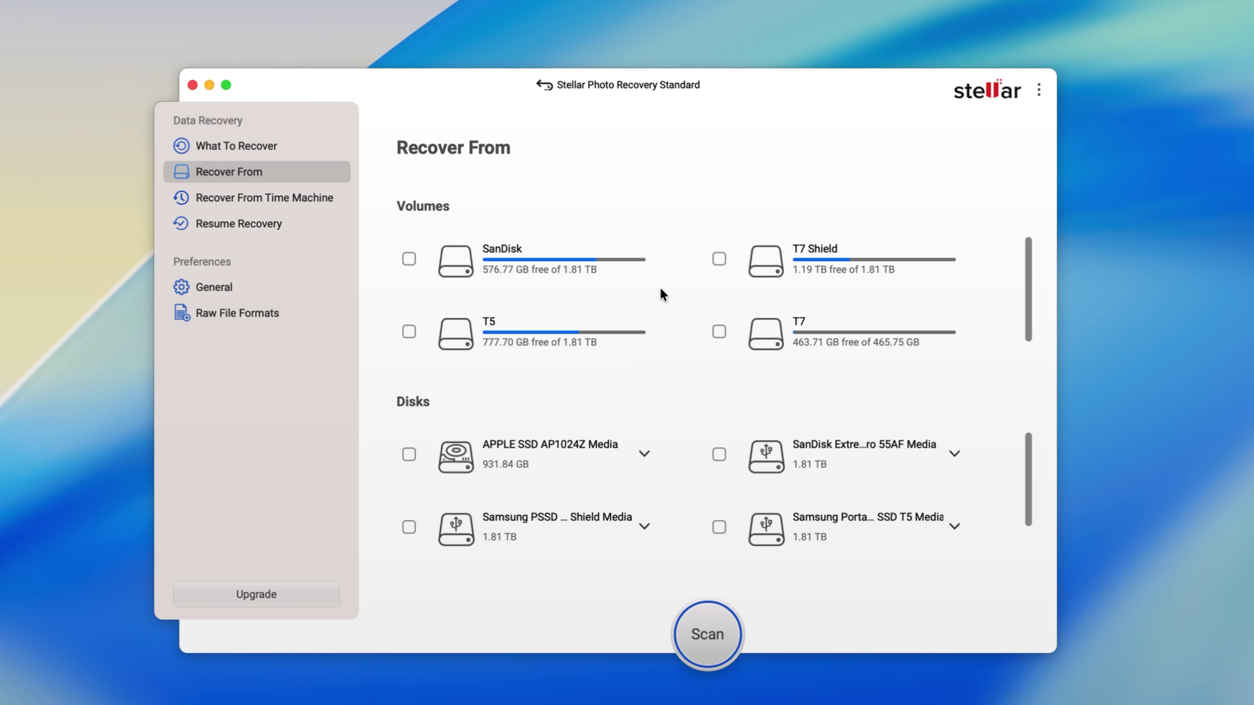
pyautogui.scroll(-3, 660, 287)
pyautogui.click(516, 331)
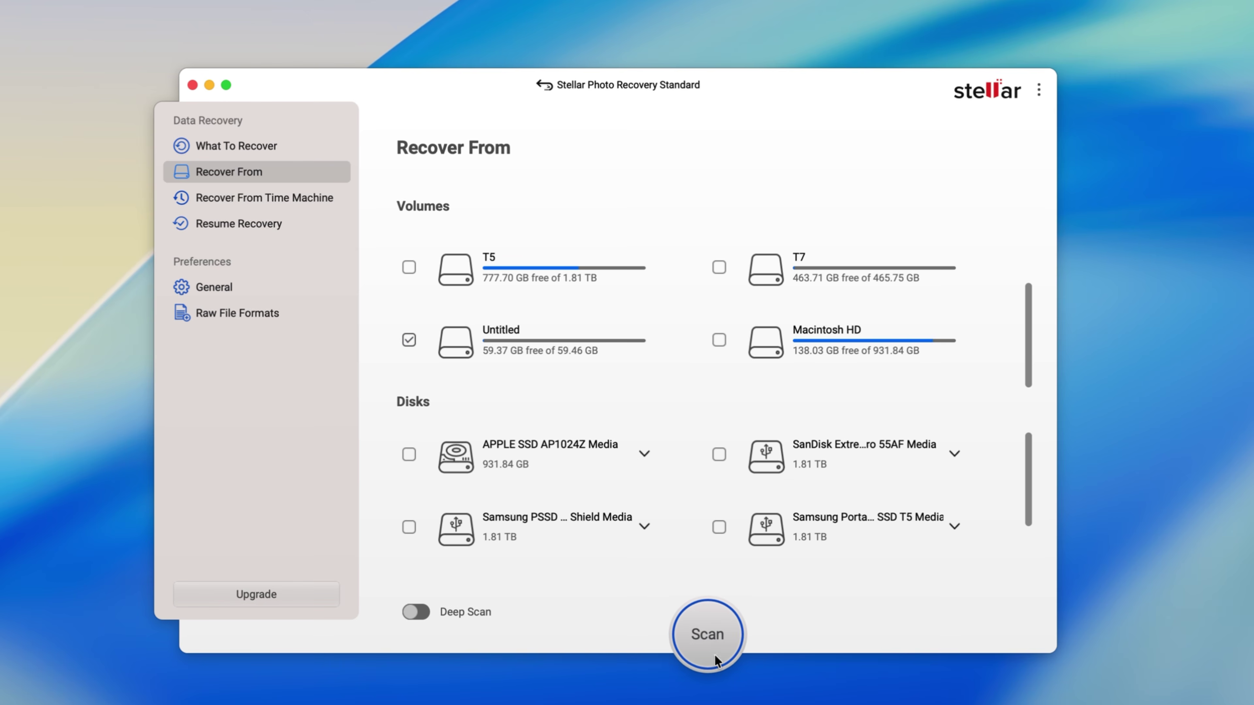
pyautogui.click(708, 635)
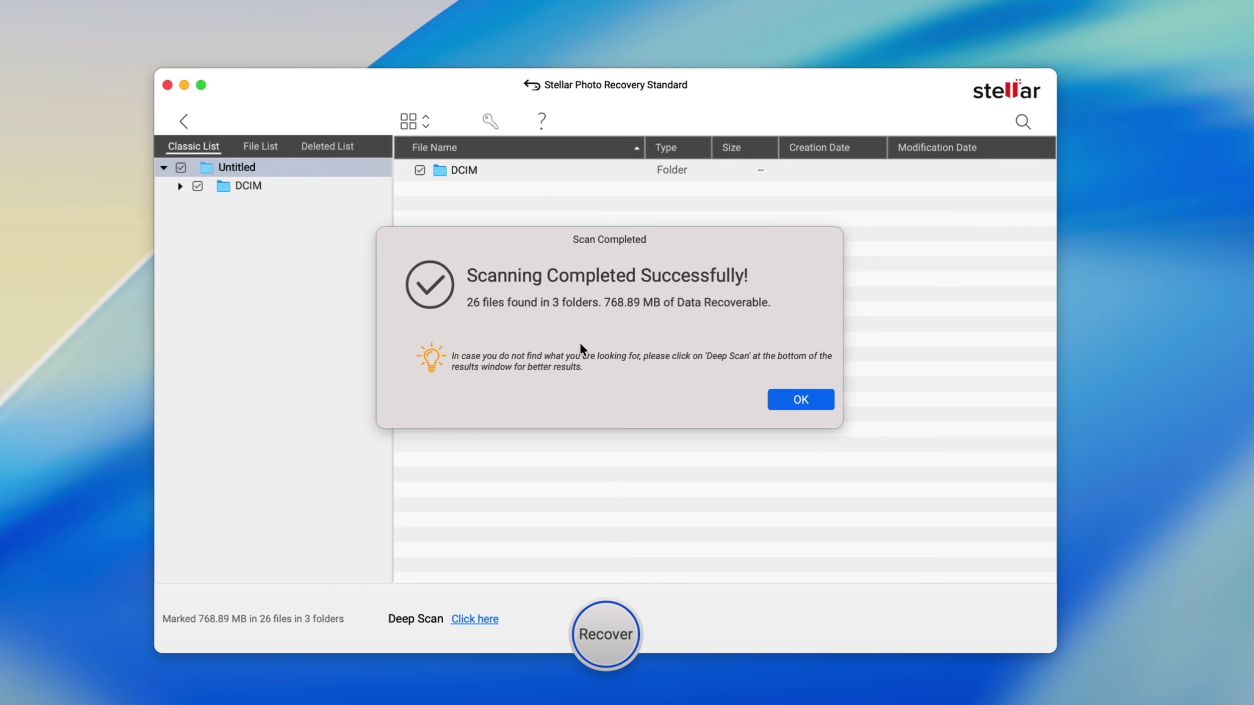
pyautogui.click(802, 401)
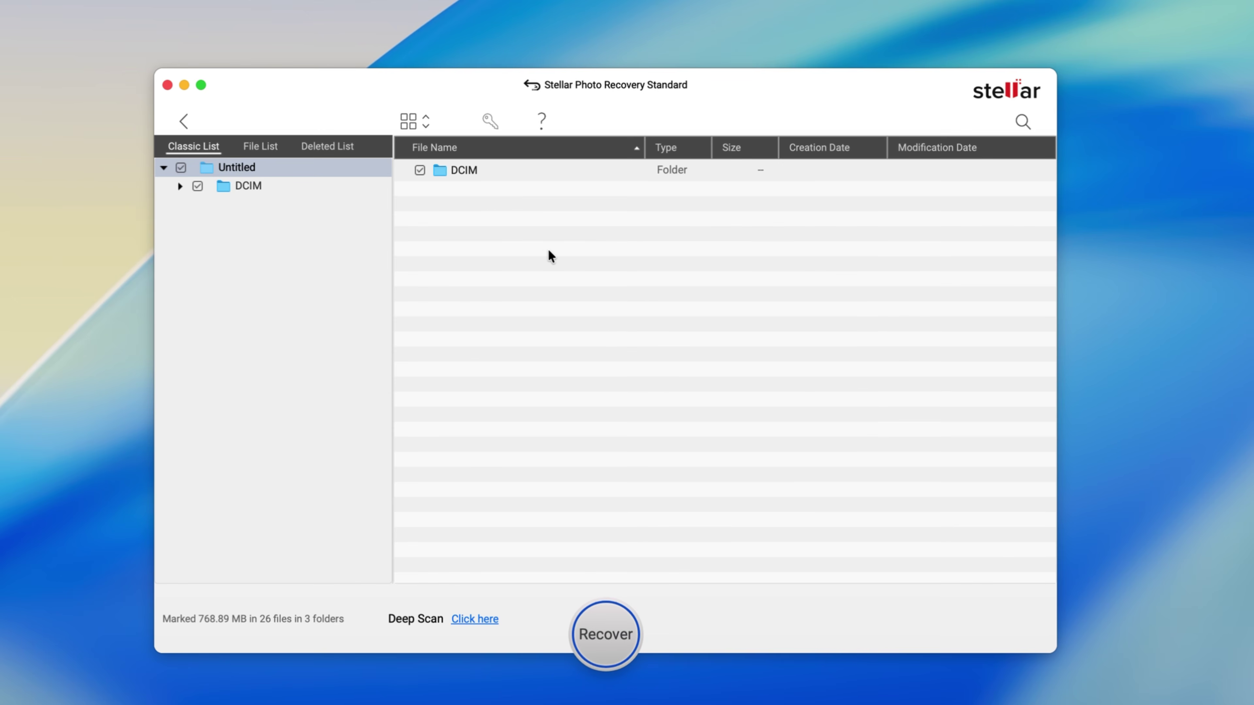
# - Browse the 100MSDCF folder inside DCIM in the scan results and preview DSC02138.JPG
pyautogui.click(275, 185)
pyautogui.doubleClick(478, 170)
pyautogui.scroll(-5, 511, 258)
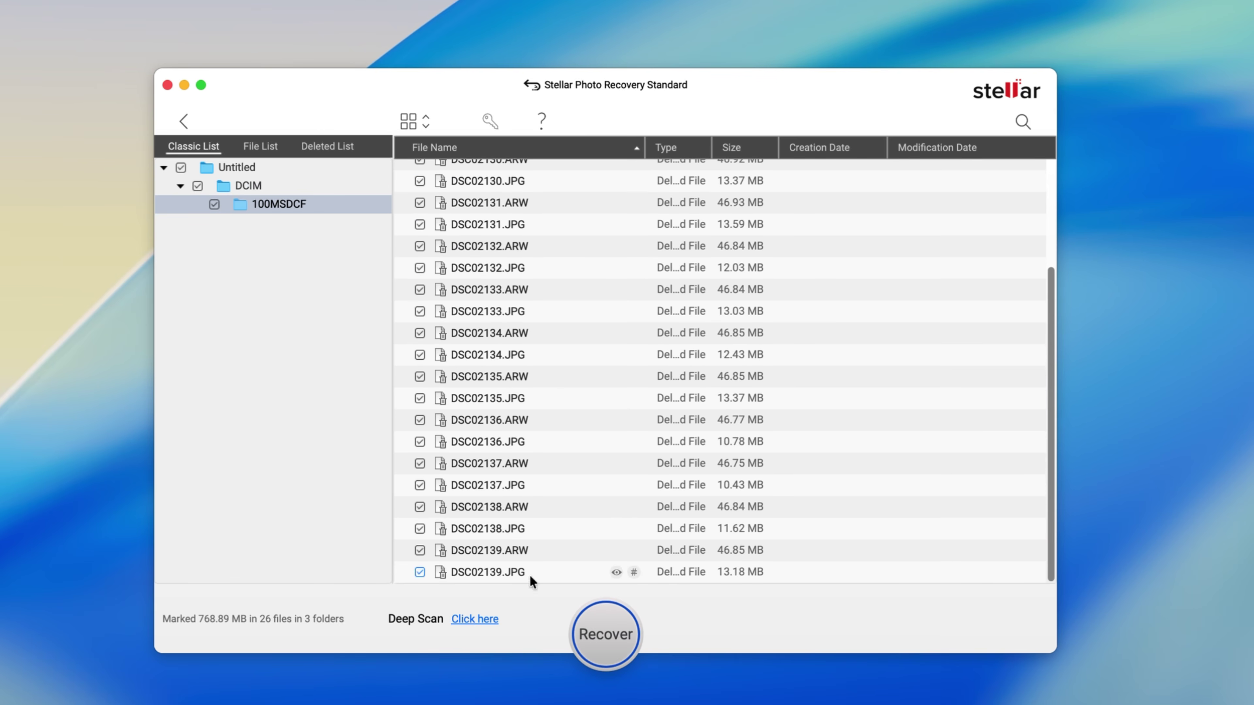
pyautogui.scroll(6, 641, 517)
pyautogui.scroll(-6, 635, 517)
pyautogui.click(614, 527)
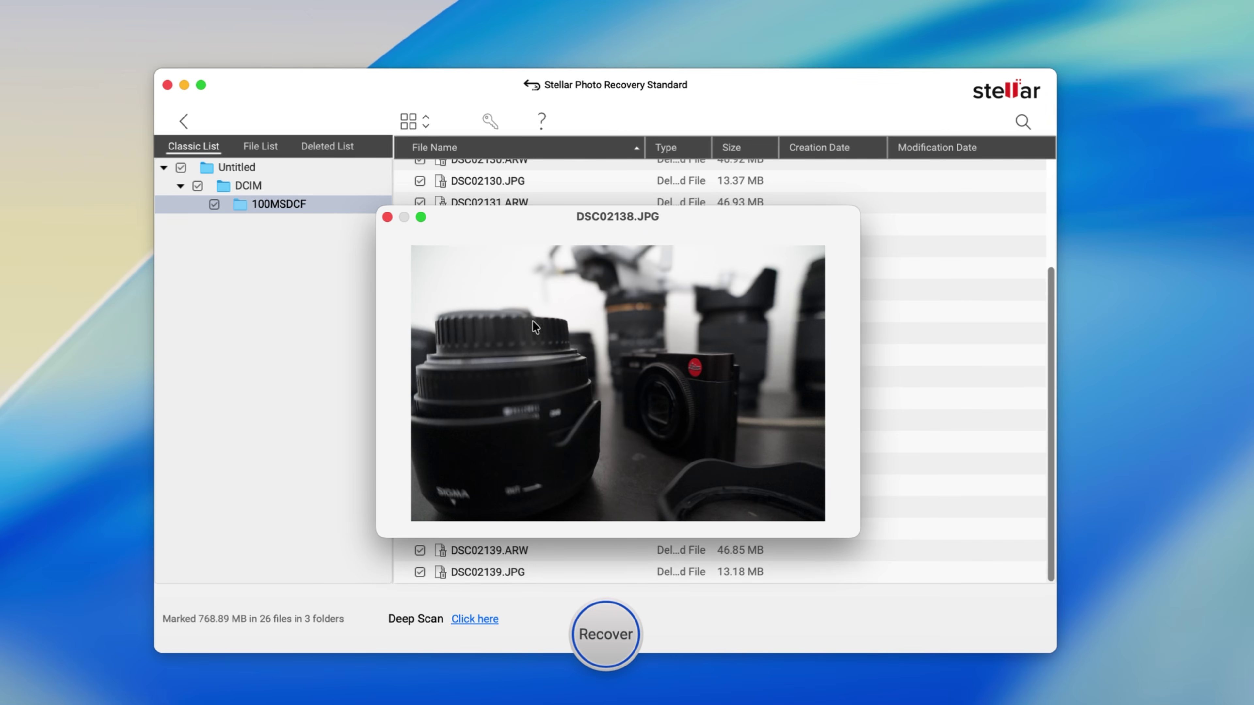
pyautogui.click(387, 218)
# - Try to preview the raw file DSC02138.ARW, proceeding past the large-file notice, and close the preview
pyautogui.click(615, 506)
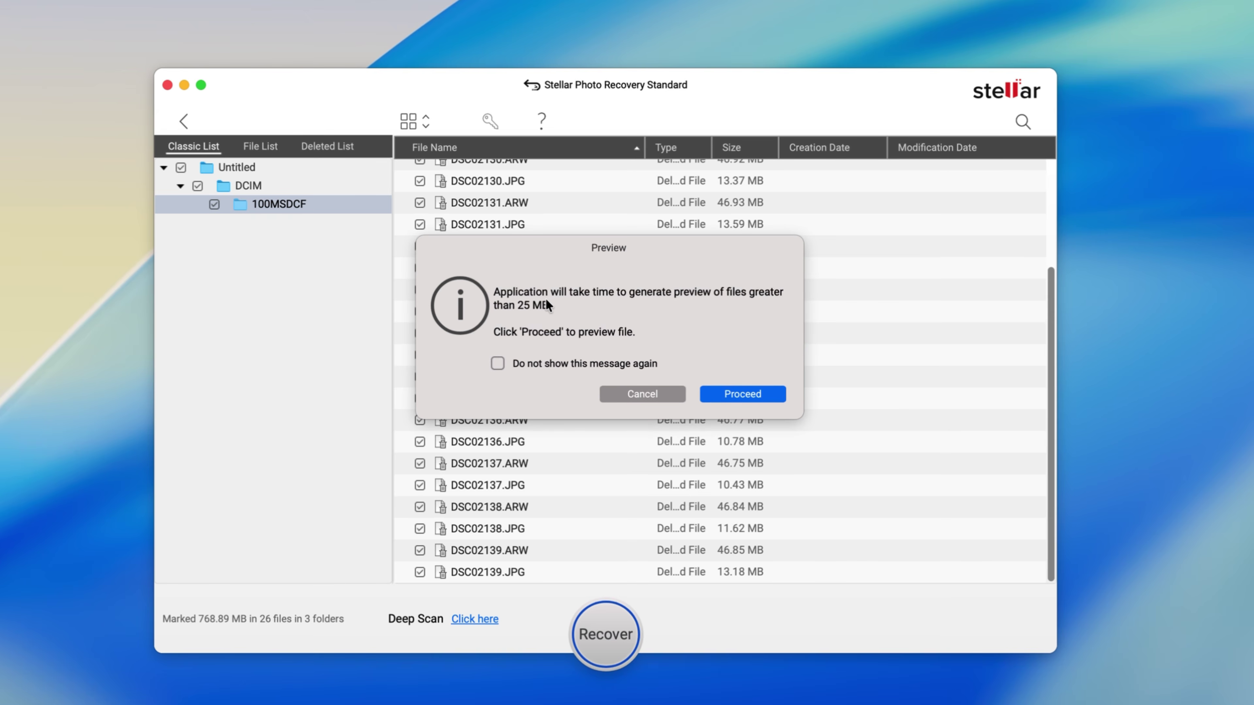
pyautogui.click(728, 395)
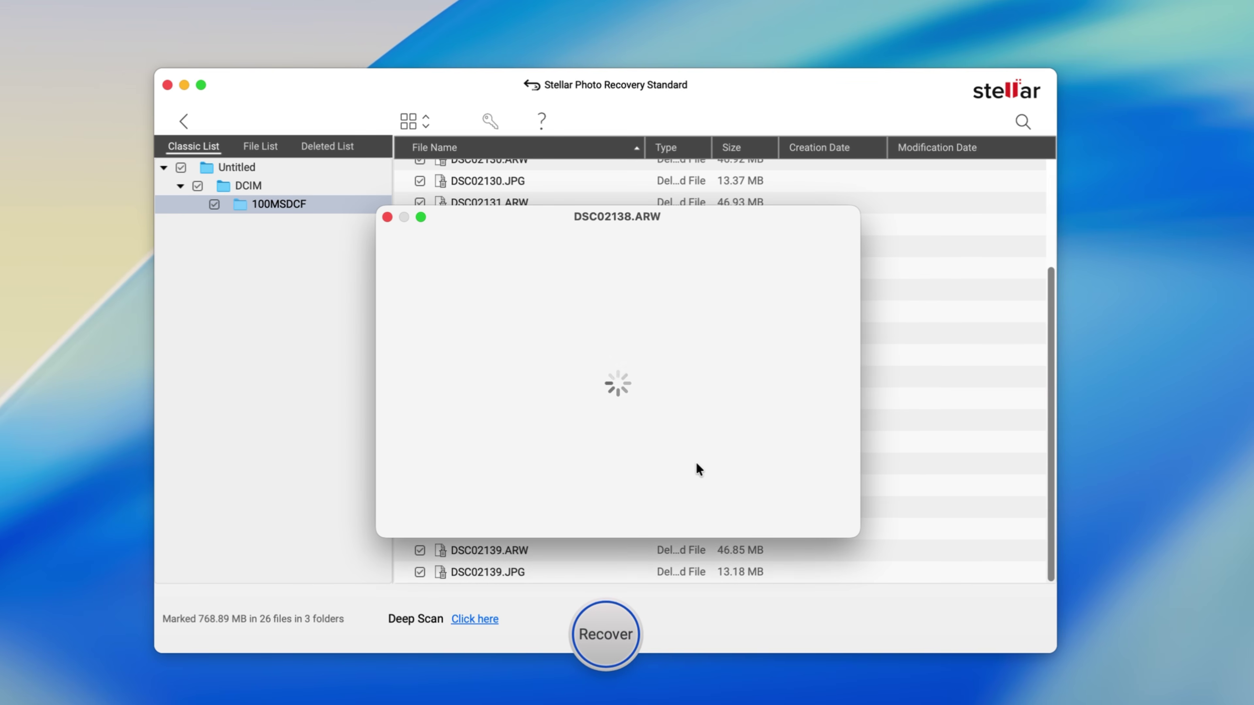
pyautogui.click(388, 218)
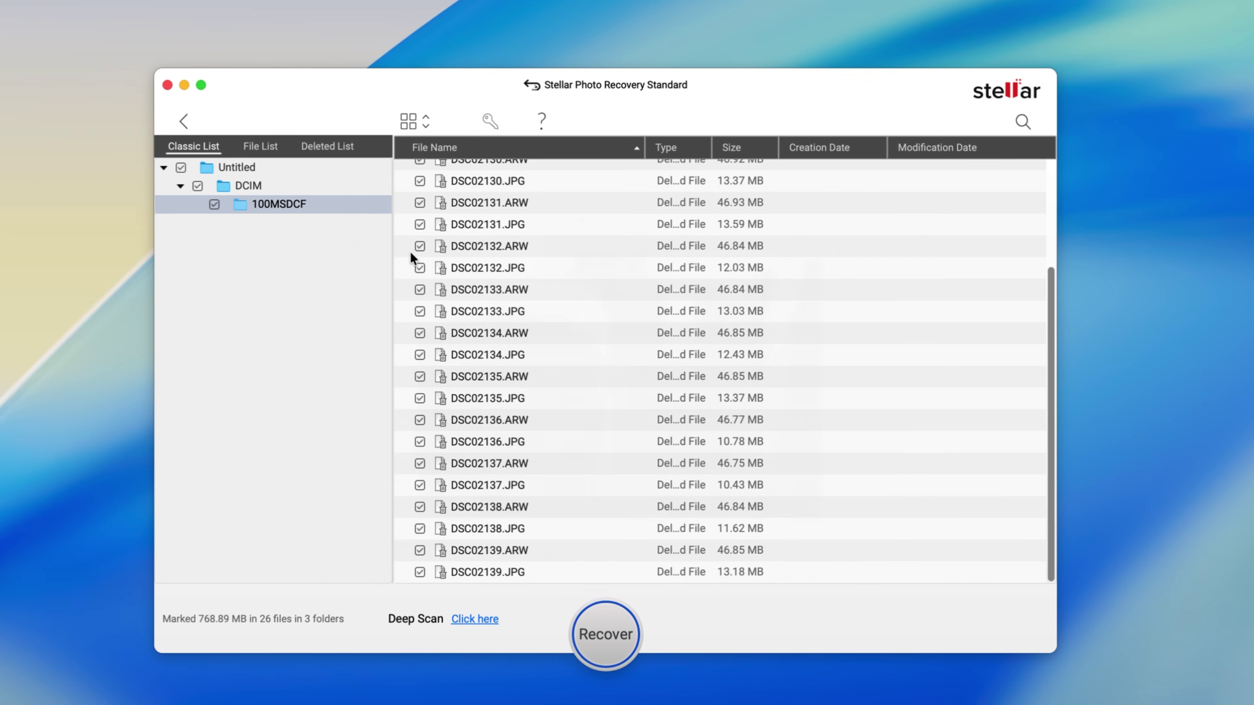
# - Preview the found photos DSC02135.JPG and DSC02133.JPG one after the other
pyautogui.doubleClick(494, 397)
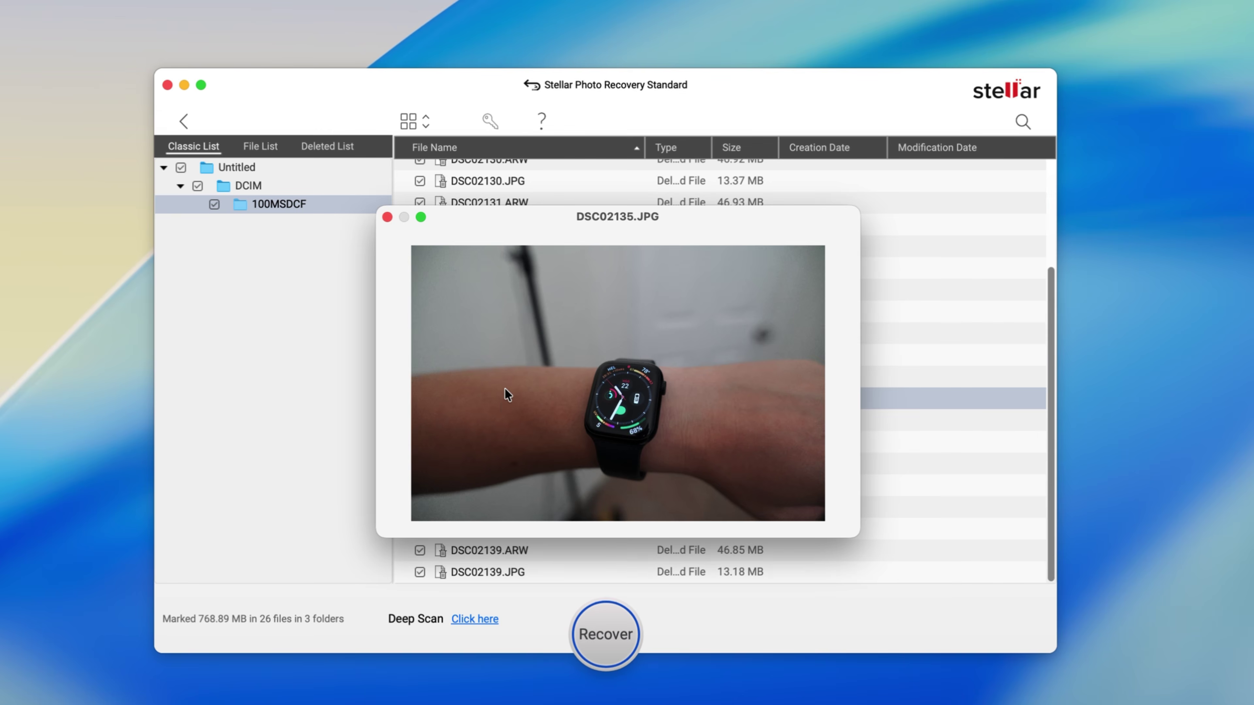
pyautogui.click(388, 217)
pyautogui.doubleClick(505, 307)
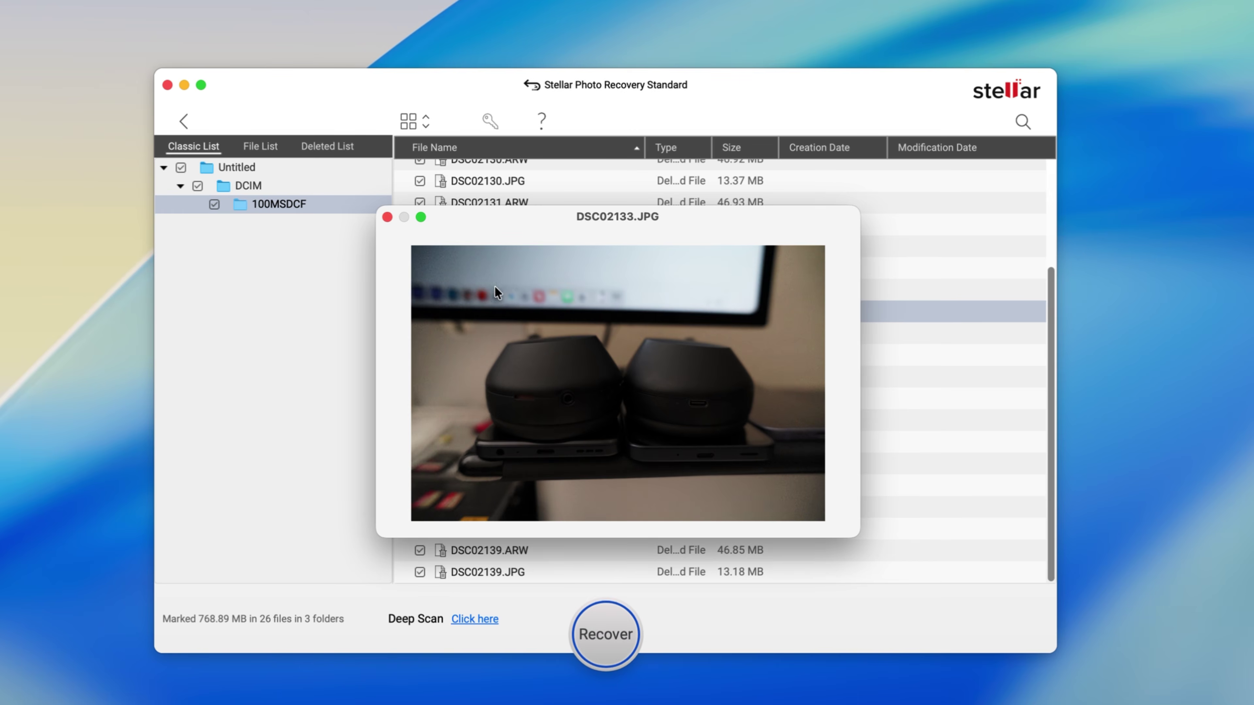
pyautogui.click(388, 217)
pyautogui.scroll(3, 518, 326)
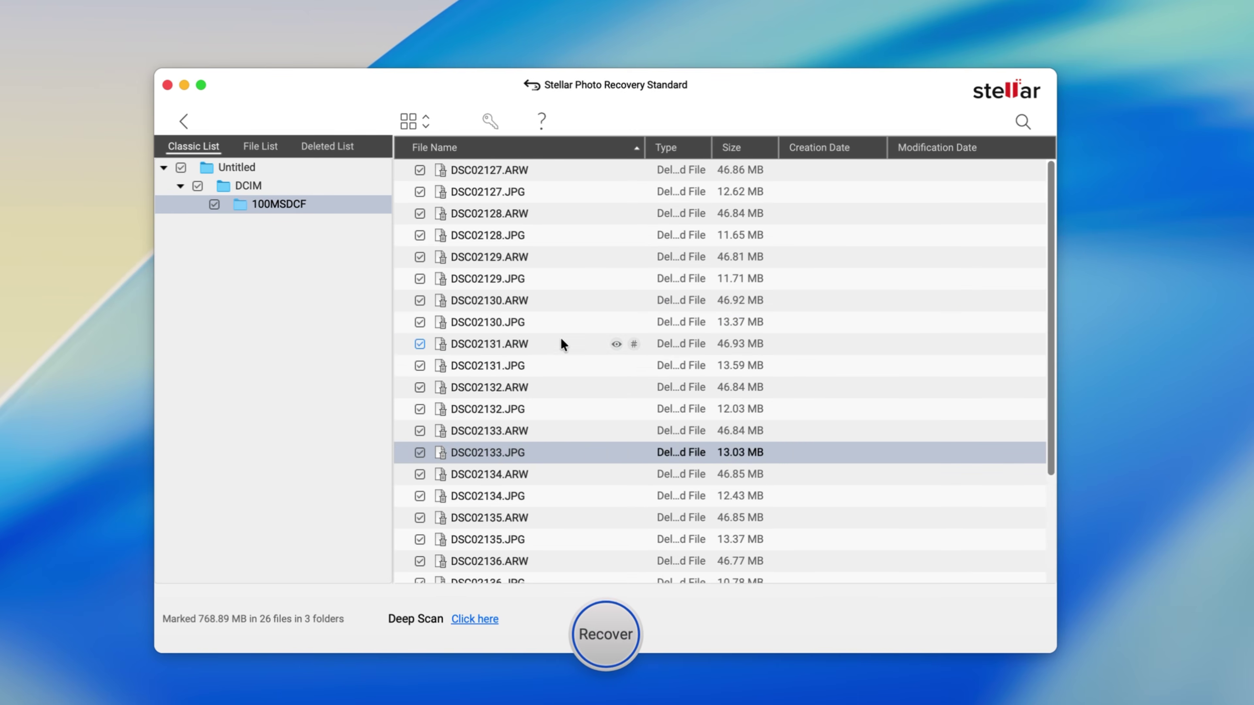
# - Deselect everything found on the Untitled volume, reselect it all, and look over the 100MSDCF files
pyautogui.click(181, 168)
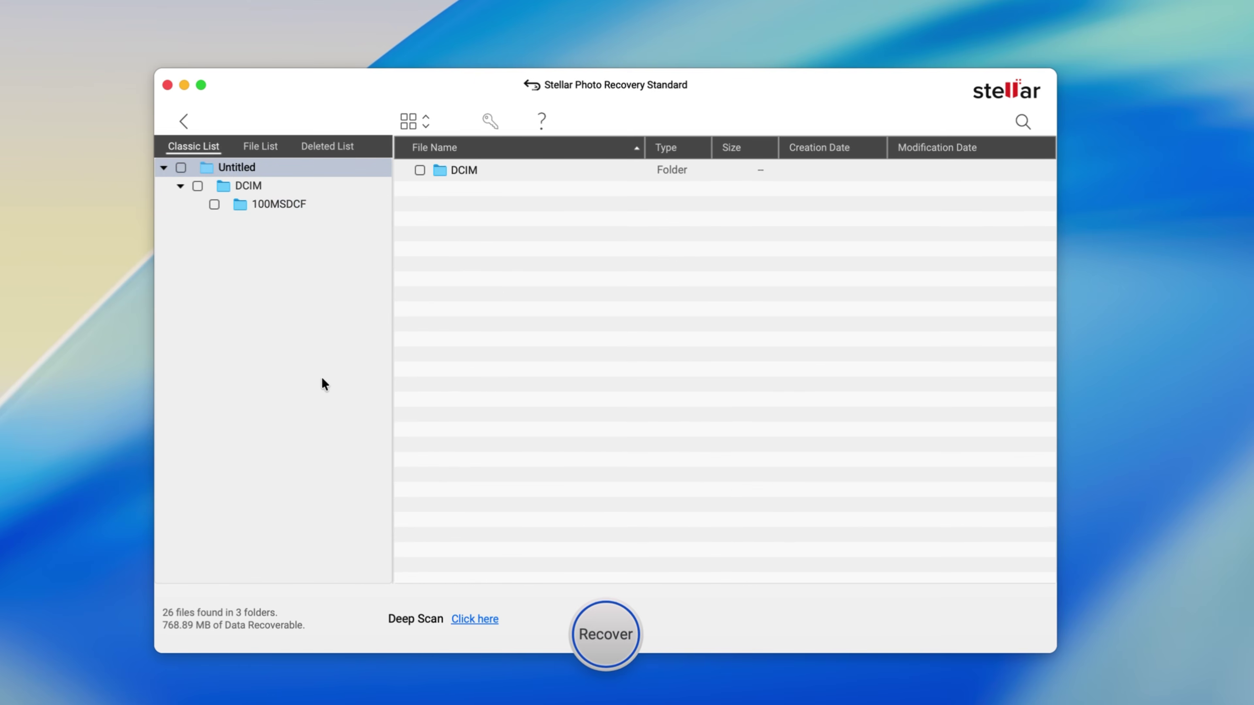
pyautogui.click(181, 167)
pyautogui.click(277, 205)
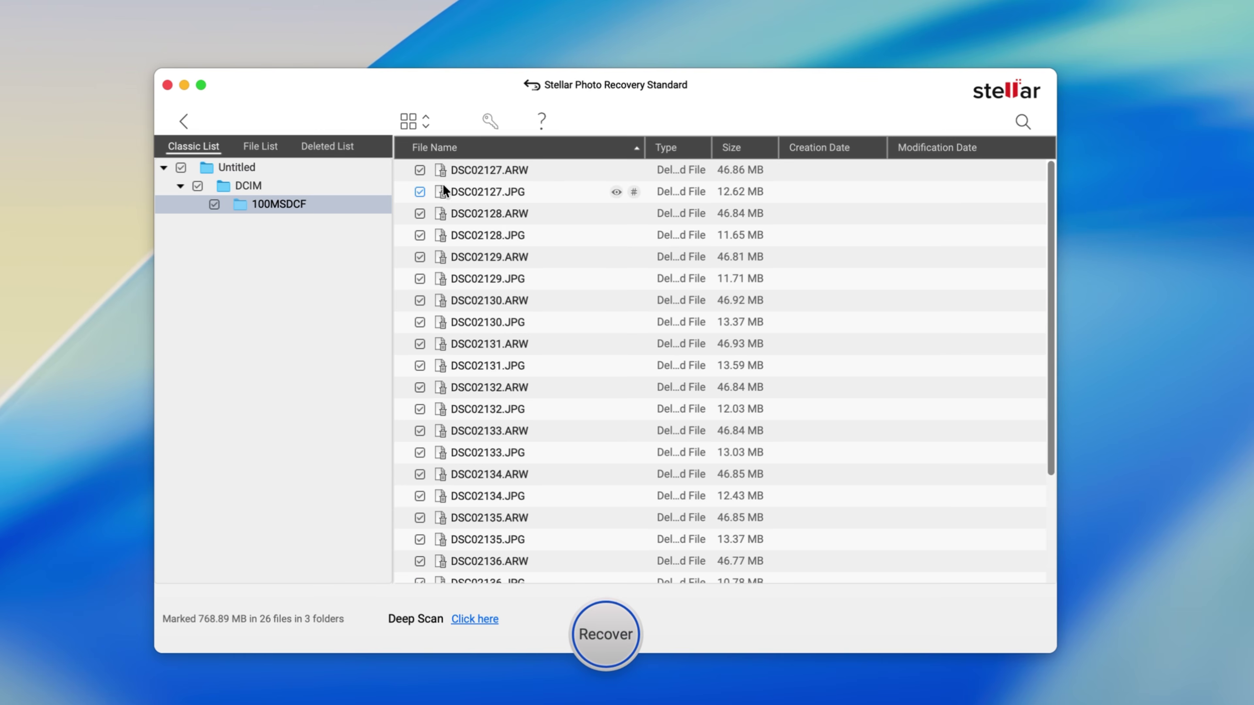
pyautogui.scroll(-3, 454, 200)
pyautogui.scroll(2, 420, 386)
# - Deselect the 100MSDCF folder and mark only DSC02133.ARW, DSC02135.JPG and DSC02137.JPG for recovery
pyautogui.click(214, 204)
pyautogui.scroll(-5, 535, 398)
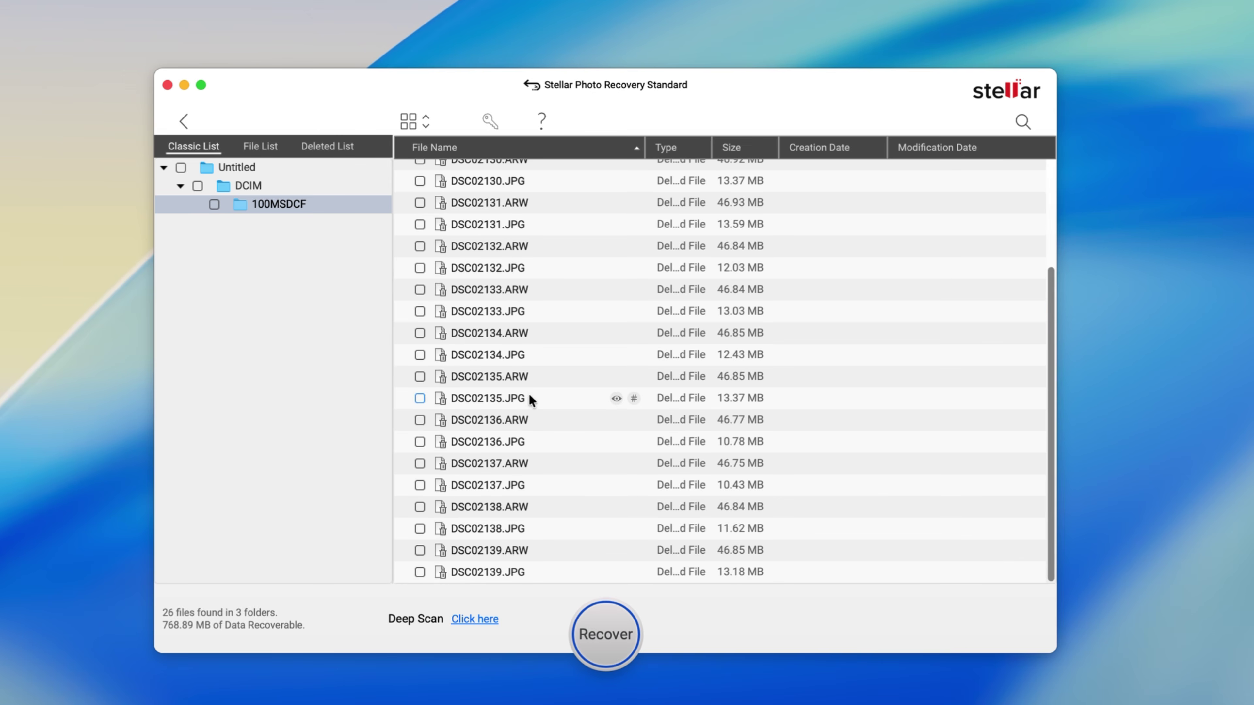
pyautogui.click(419, 289)
pyautogui.click(419, 398)
pyautogui.click(420, 485)
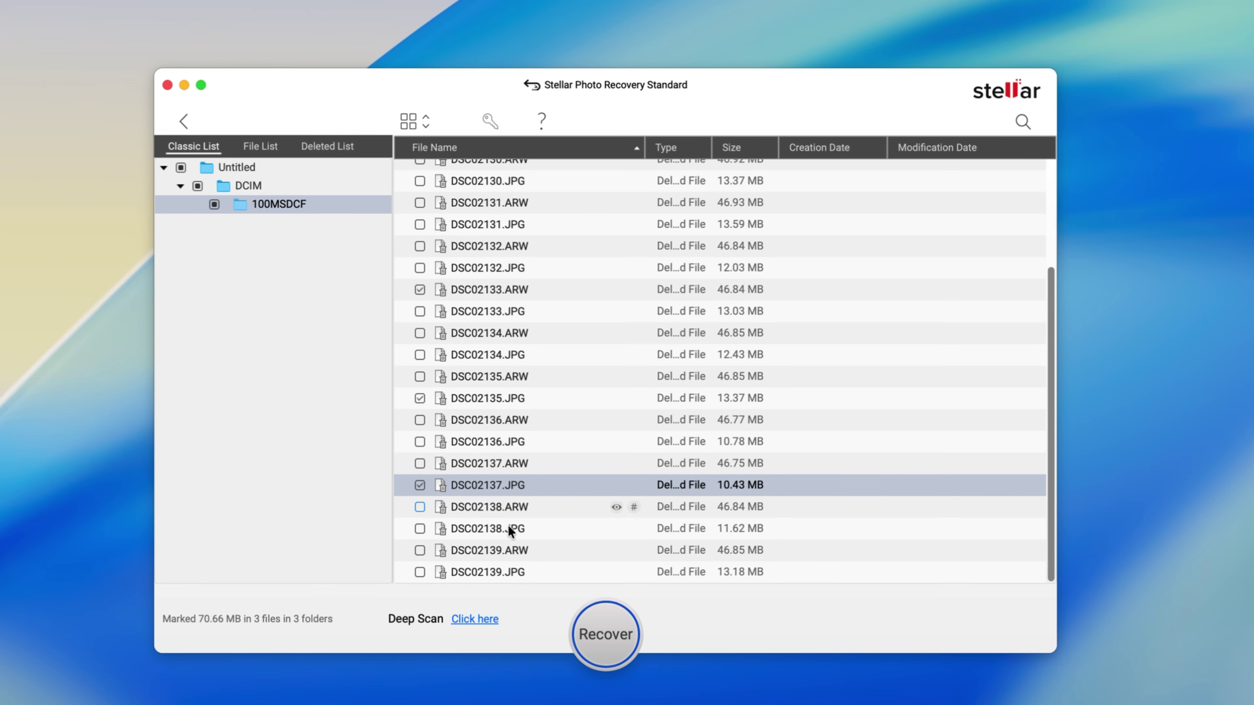
pyautogui.scroll(5, 588, 527)
# - Select all files on the Untitled volume and recover them into a new Desktop folder named "Recovered files"
pyautogui.click(180, 168)
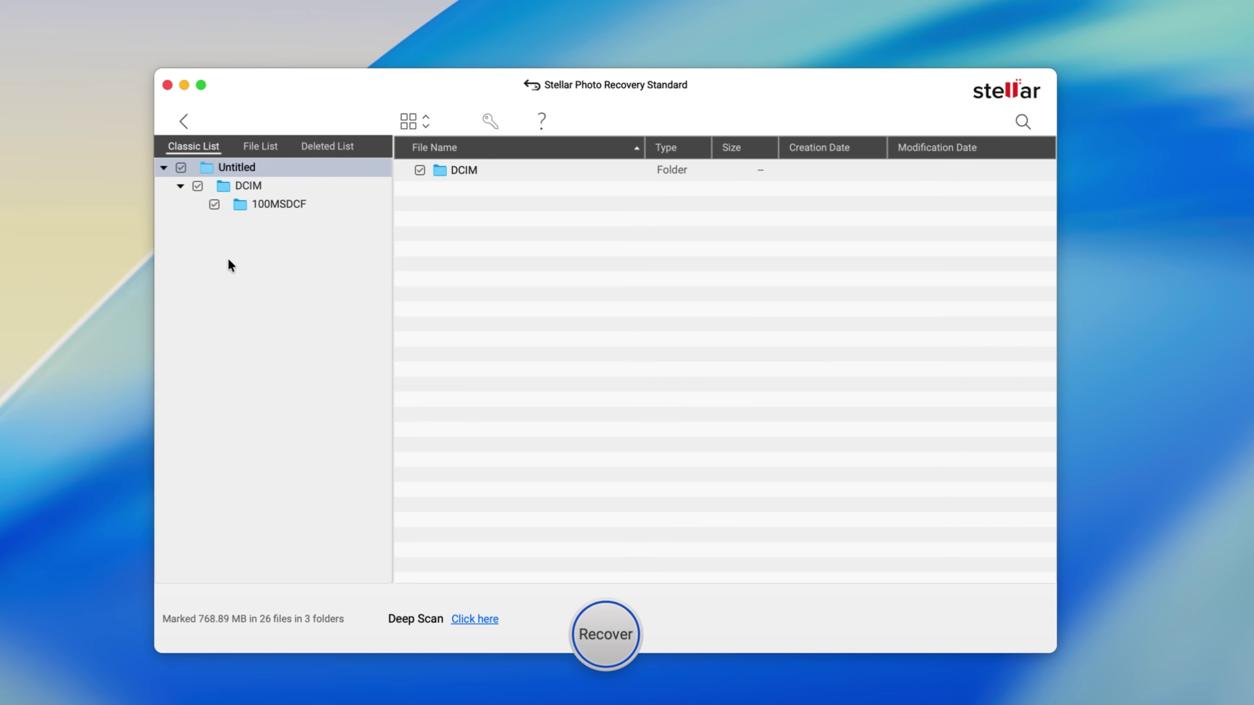
pyautogui.click(612, 637)
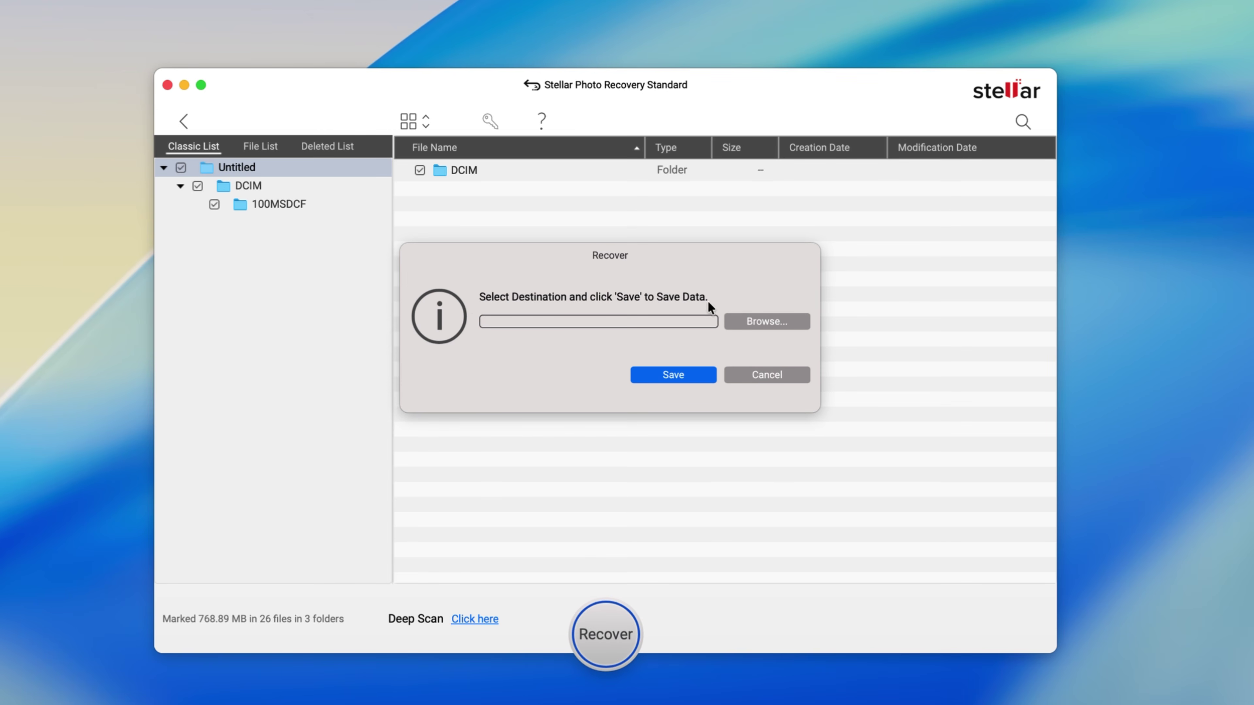
pyautogui.click(776, 327)
pyautogui.click(535, 371)
pyautogui.click(672, 646)
pyautogui.write('Recover')
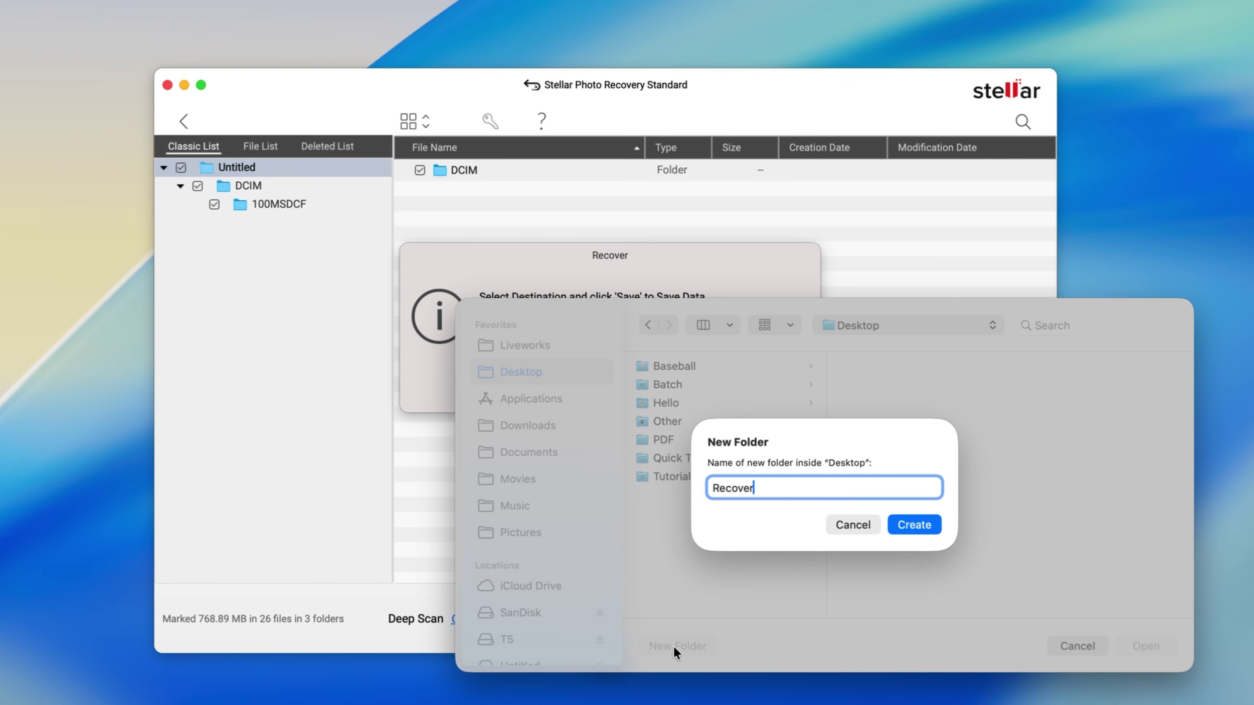
pyautogui.write('ed files')
pyautogui.press('Return')
pyautogui.press('Return')
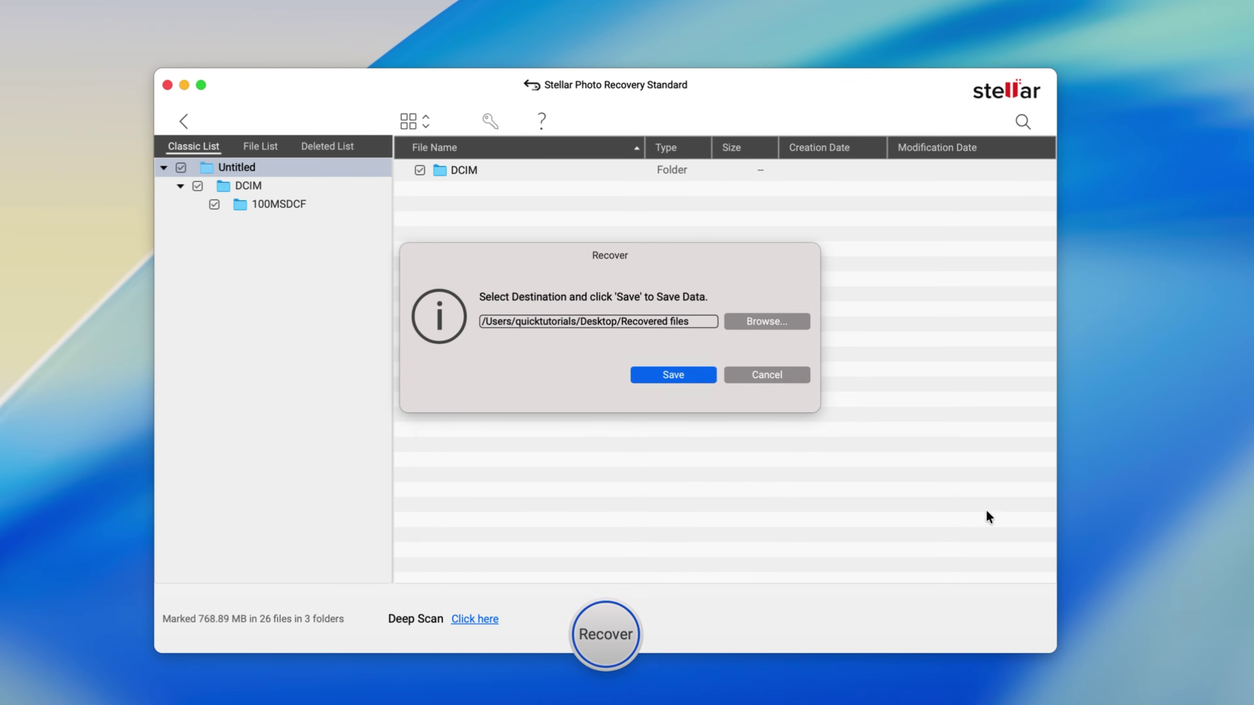
pyautogui.press('Return')
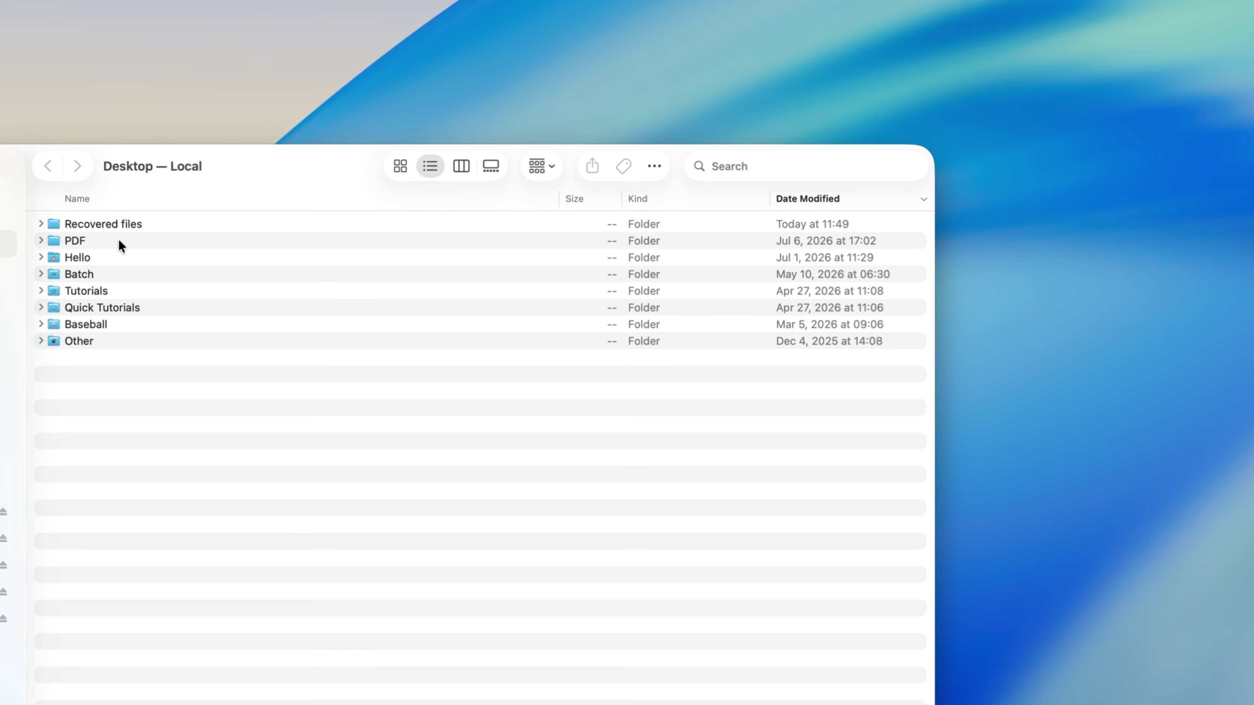
# - Open the Recovered files folder down through #Root and DCIM, show 100MSDCF in column view, and select DSC02130.JPG
pyautogui.doubleClick(109, 225)
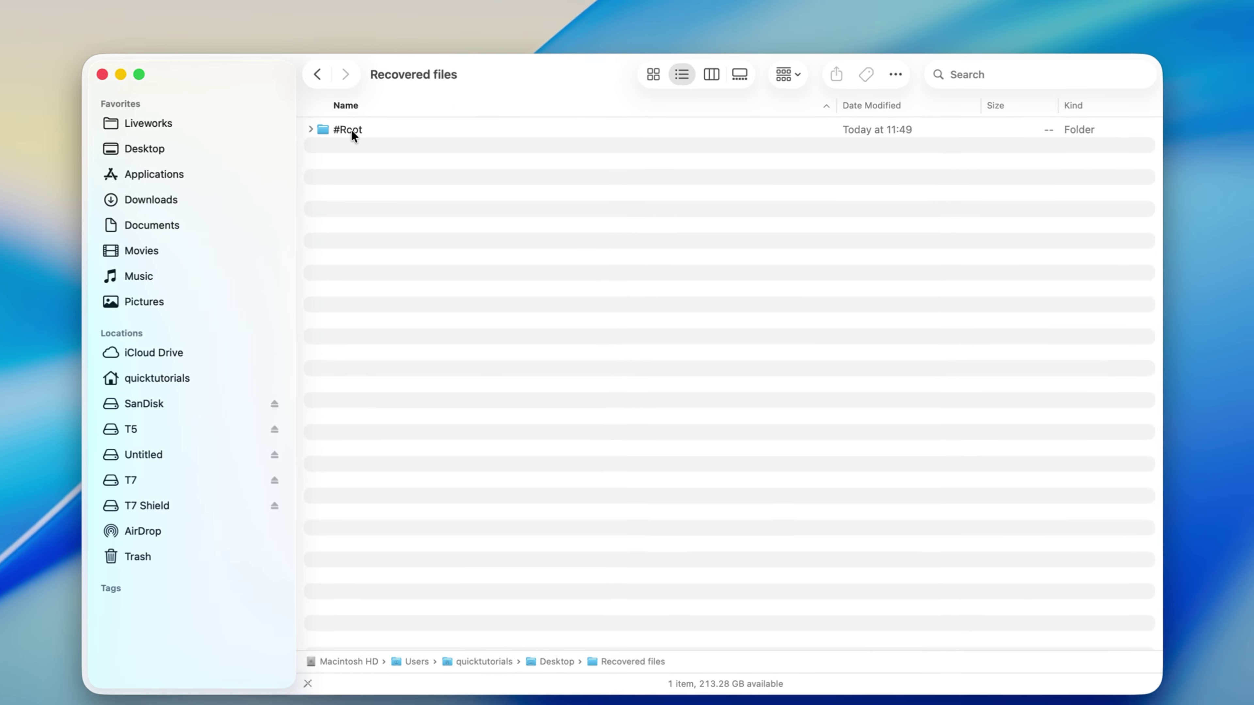
pyautogui.doubleClick(350, 130)
pyautogui.doubleClick(371, 124)
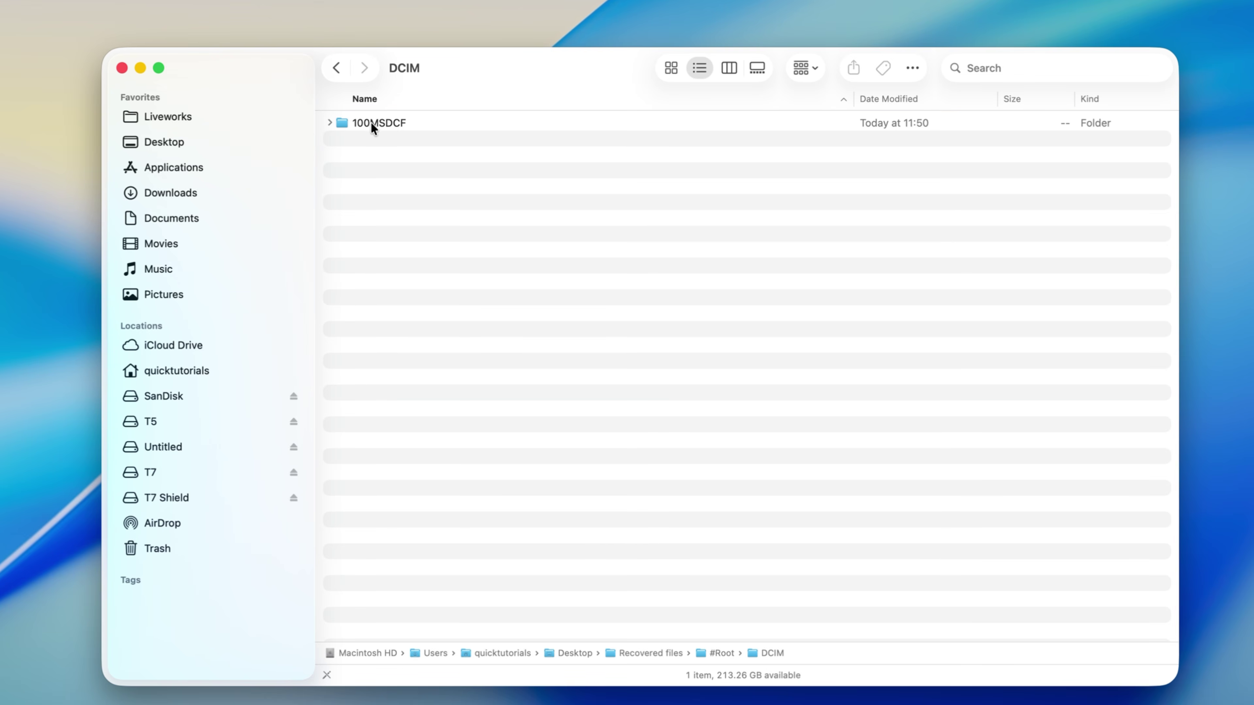
pyautogui.click(728, 68)
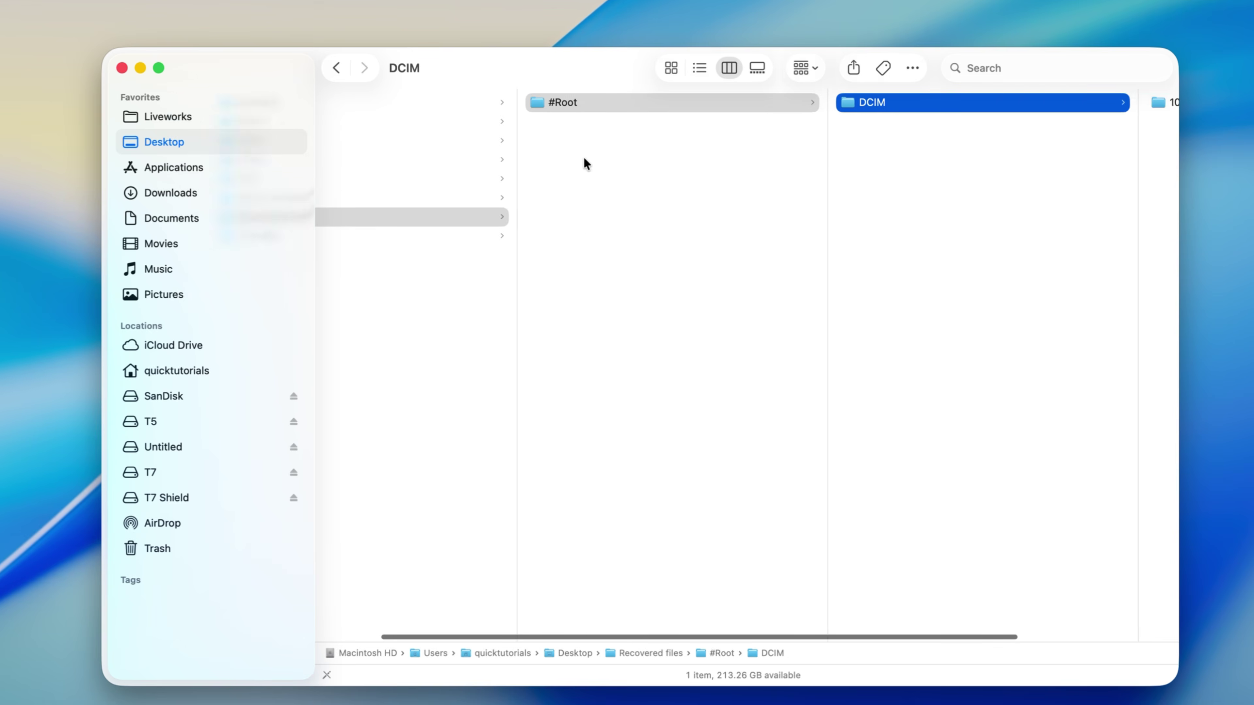
pyautogui.press('Right')
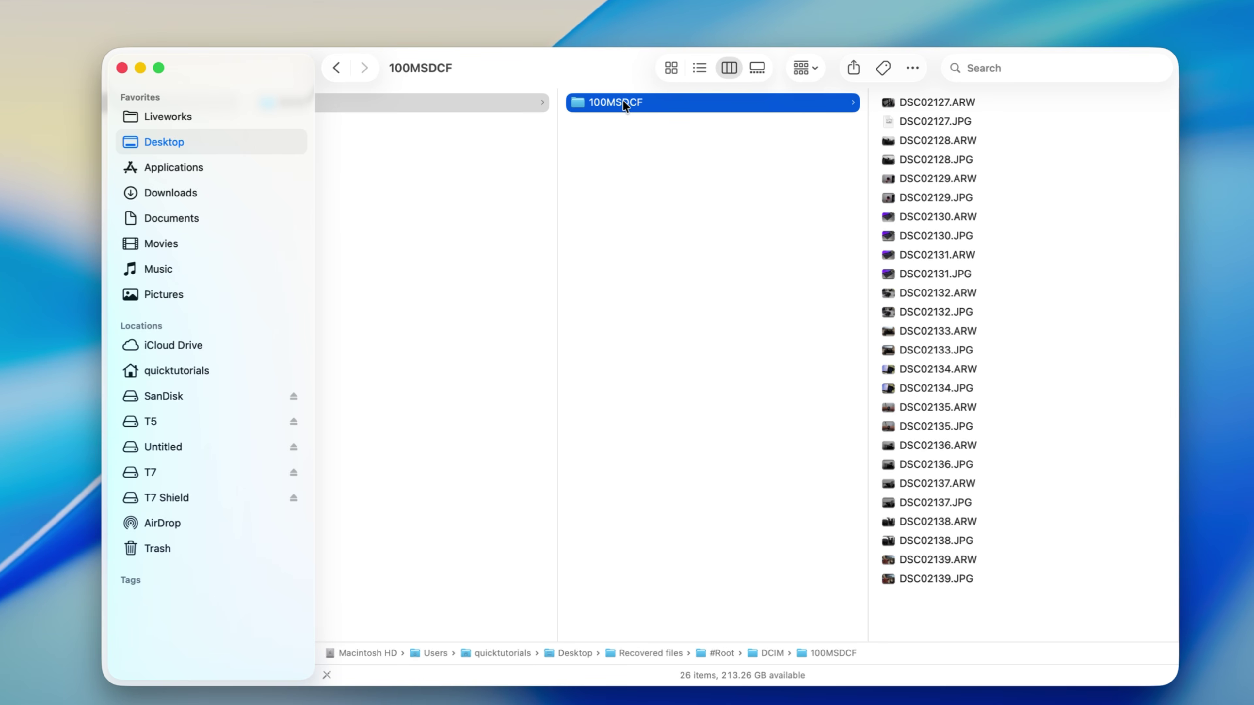
pyautogui.click(1033, 231)
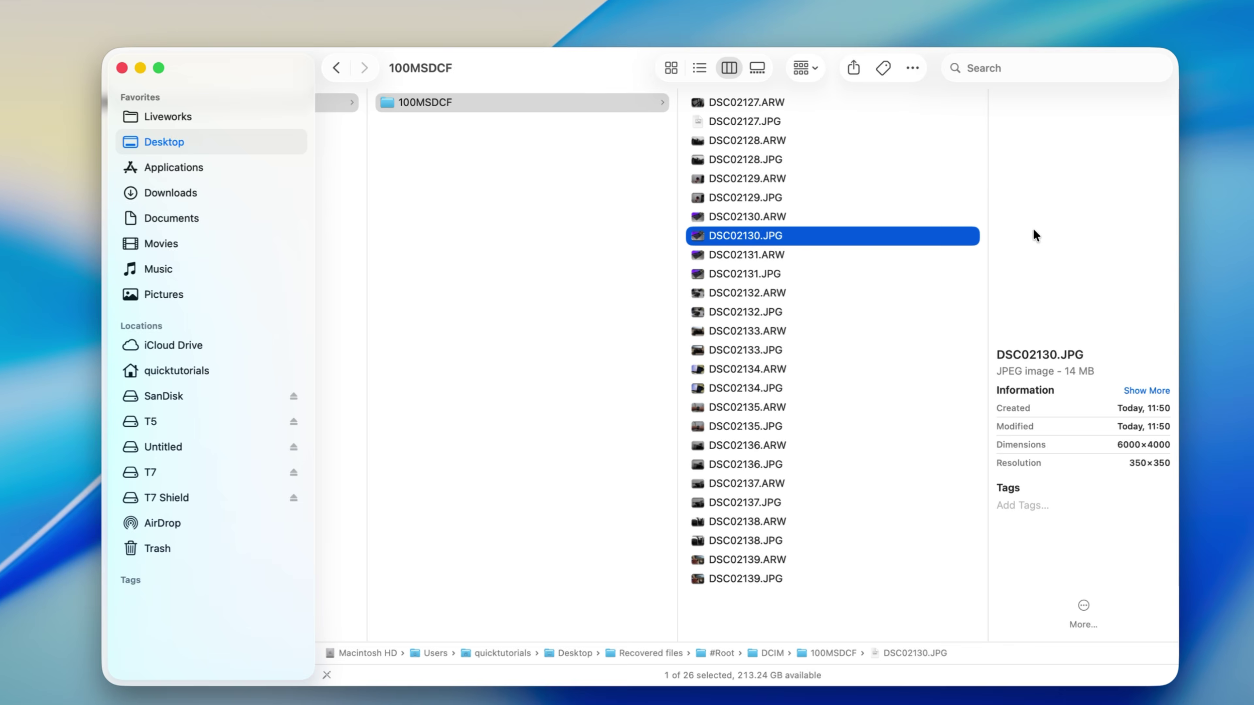
# - Select the recovered files DSC02131.JPG through DSC02138.JPG, preview them together as a thumbnail grid, and close the preview
pyautogui.moveTo(839, 266); pyautogui.dragTo(841, 537)
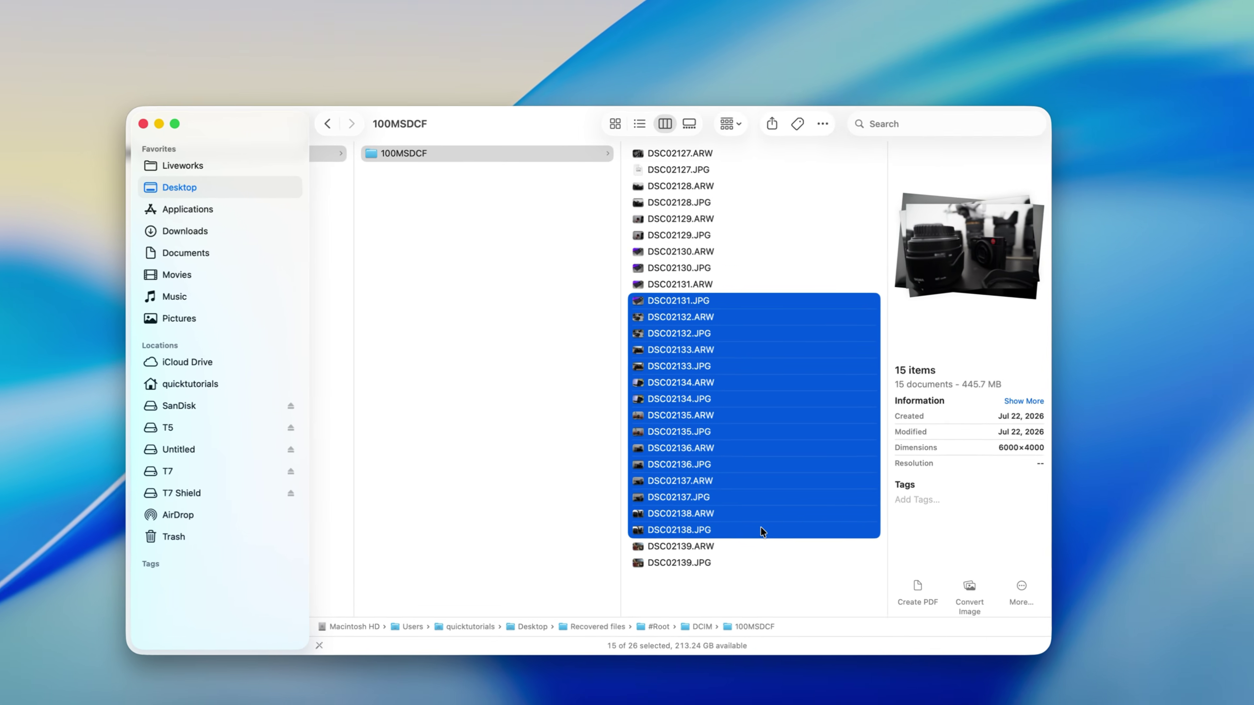
pyautogui.press('space')
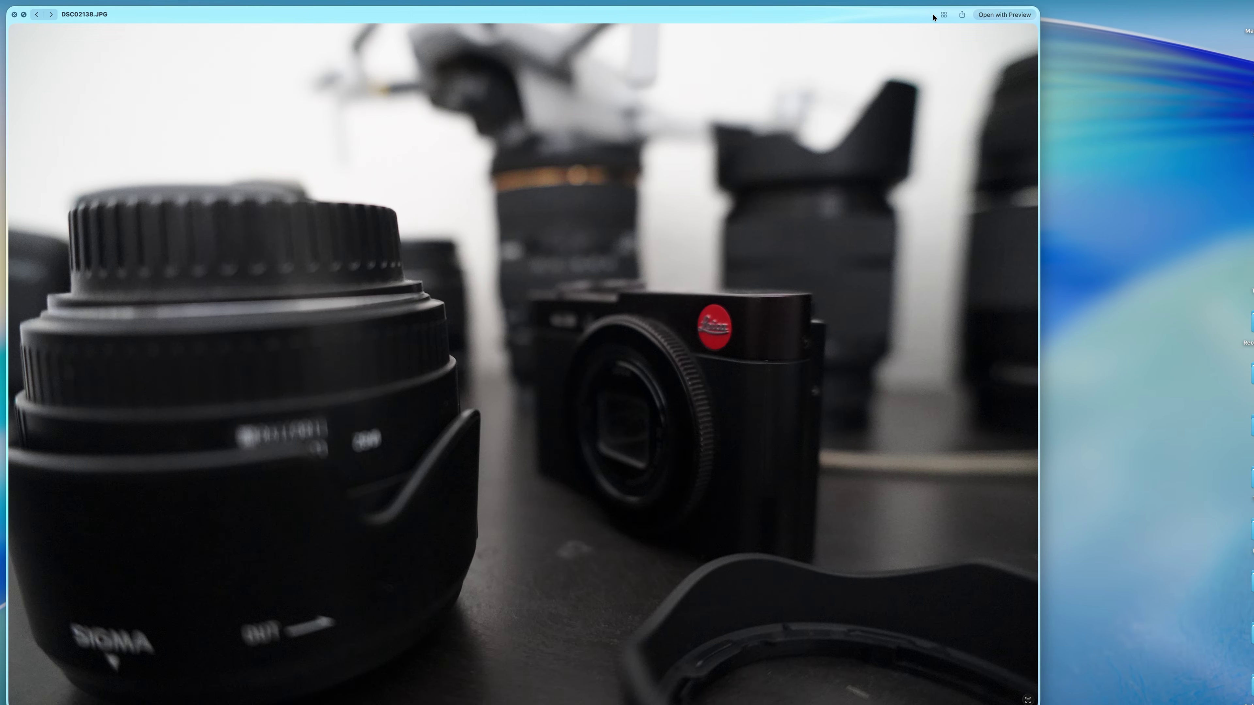
pyautogui.click(944, 14)
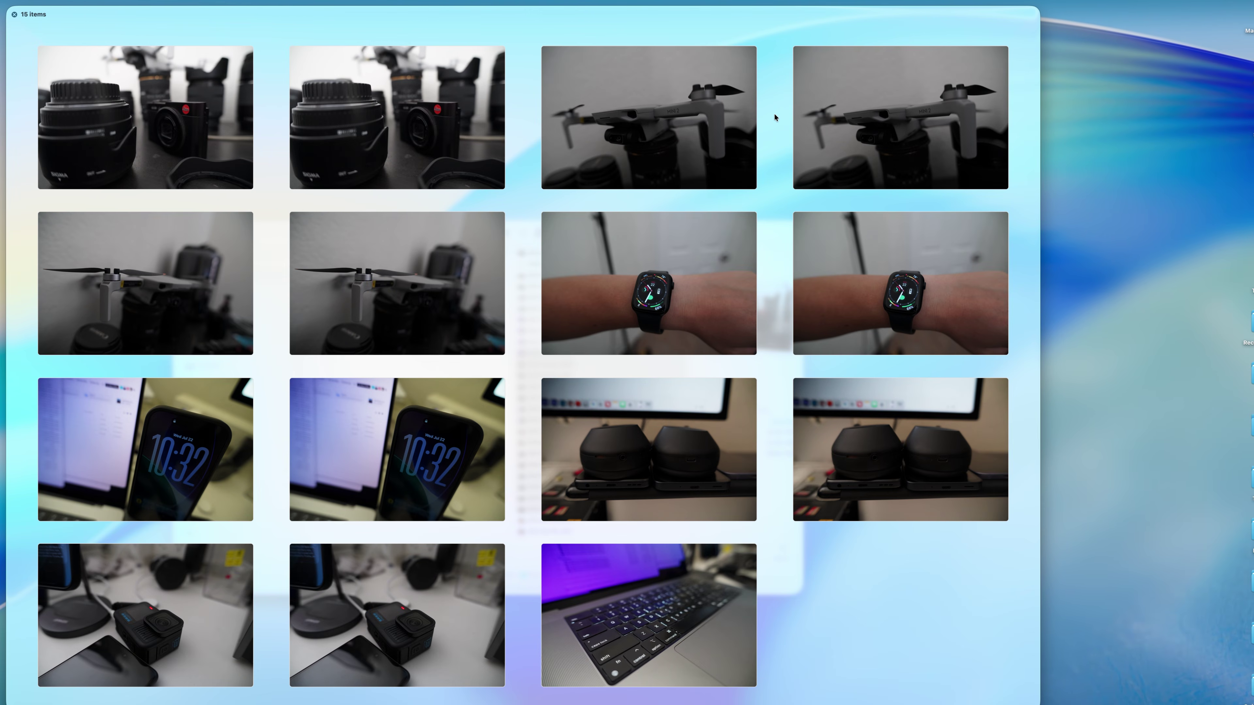
pyautogui.moveTo(1038, 10); pyautogui.dragTo(868, 130)
pyautogui.press('space')
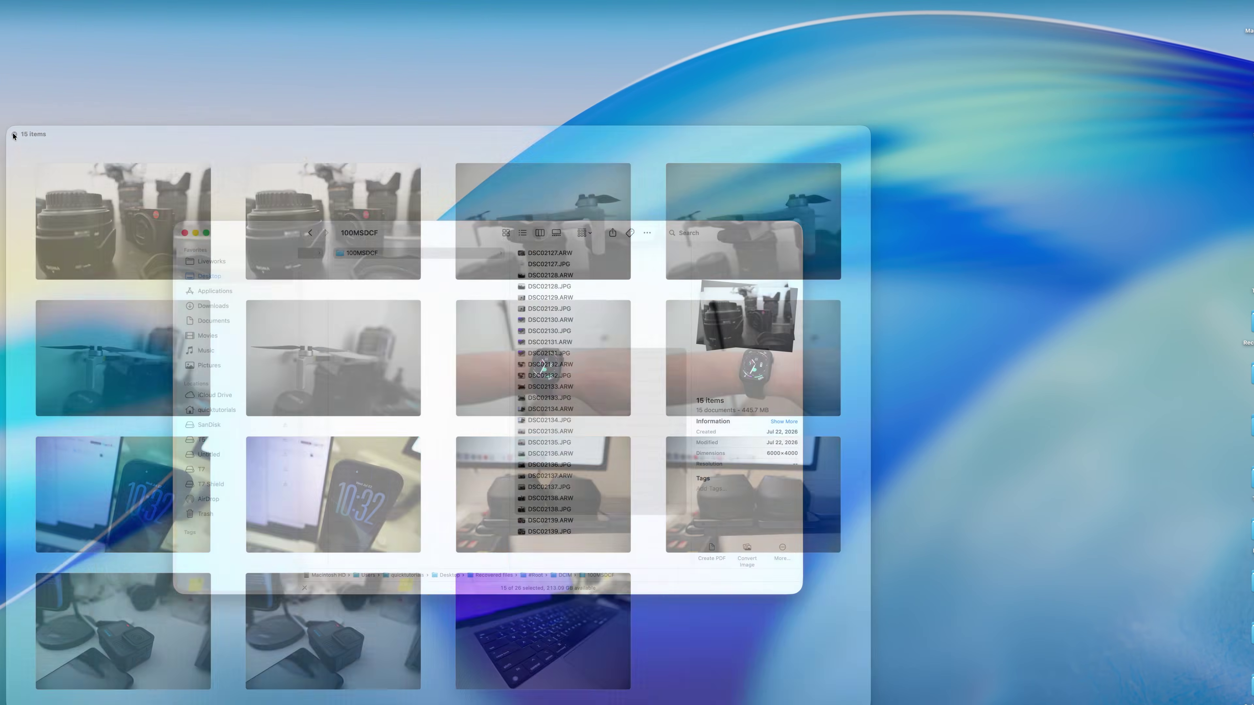
# - Clear the file selection and eject the Untitled memory card
pyautogui.click(595, 555)
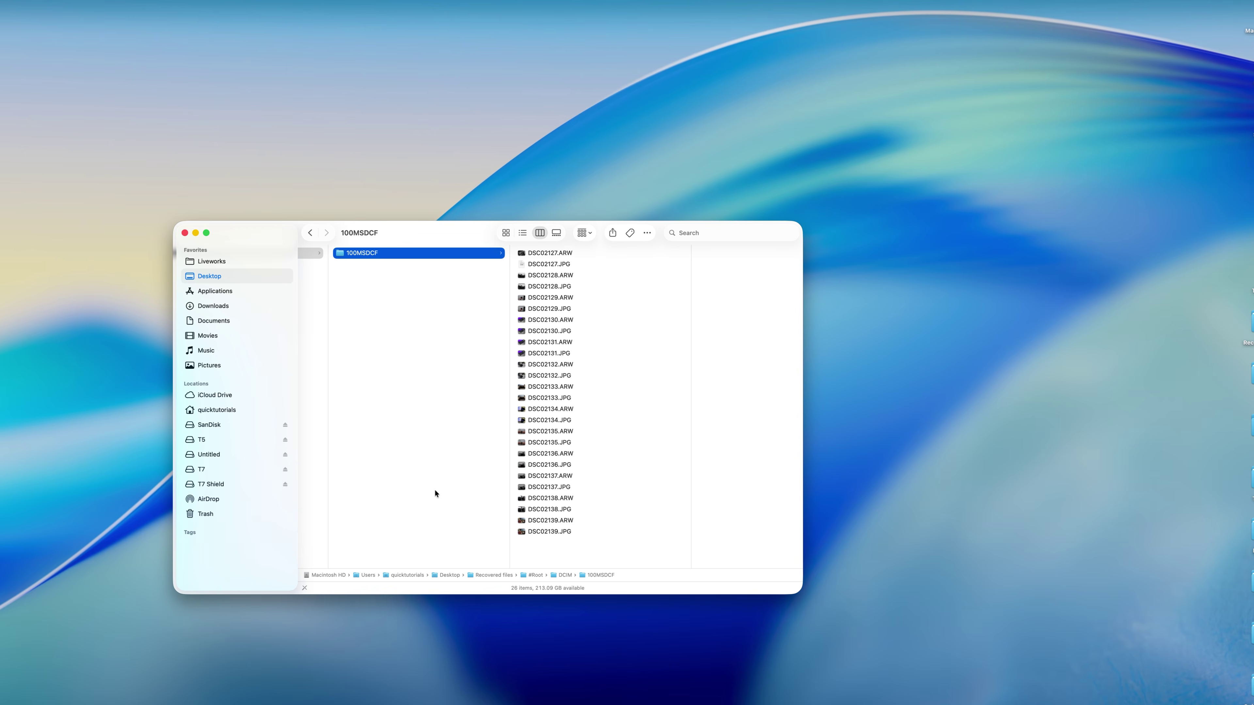
pyautogui.click(285, 454)
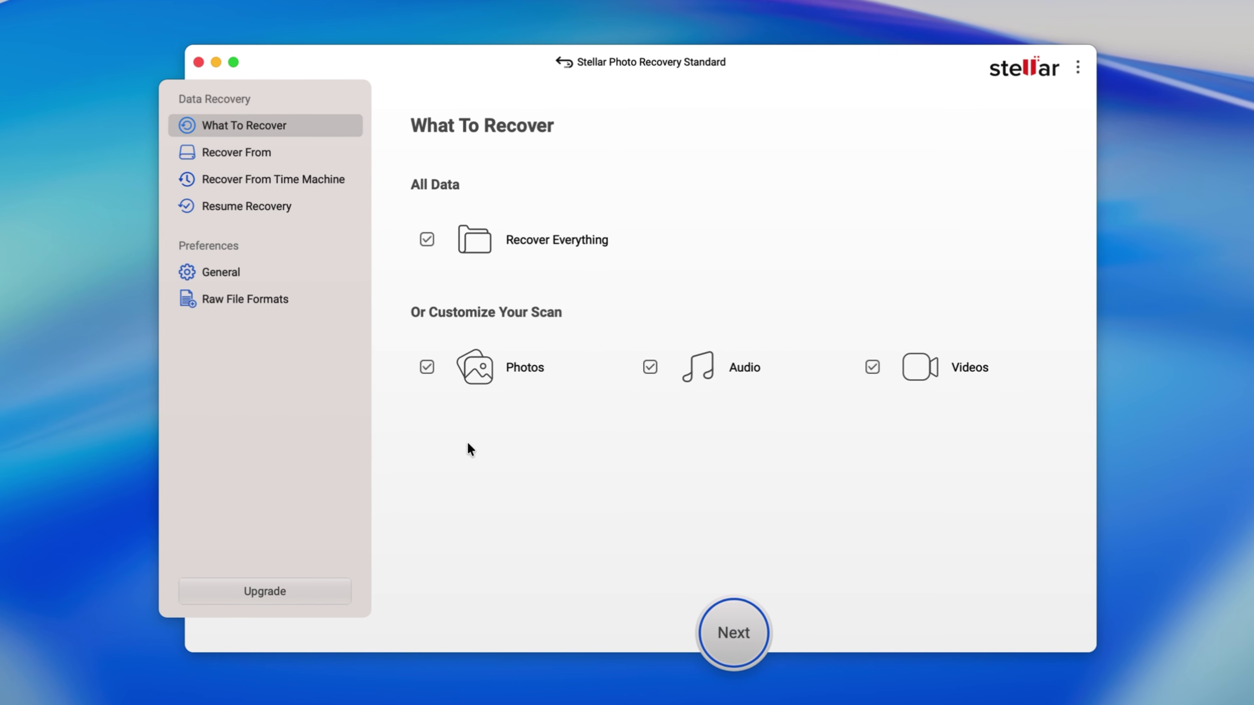
# - In Stellar Photo Recovery's General preferences, view the available languages without changing the current one and set the product theme to Dark
pyautogui.click(239, 273)
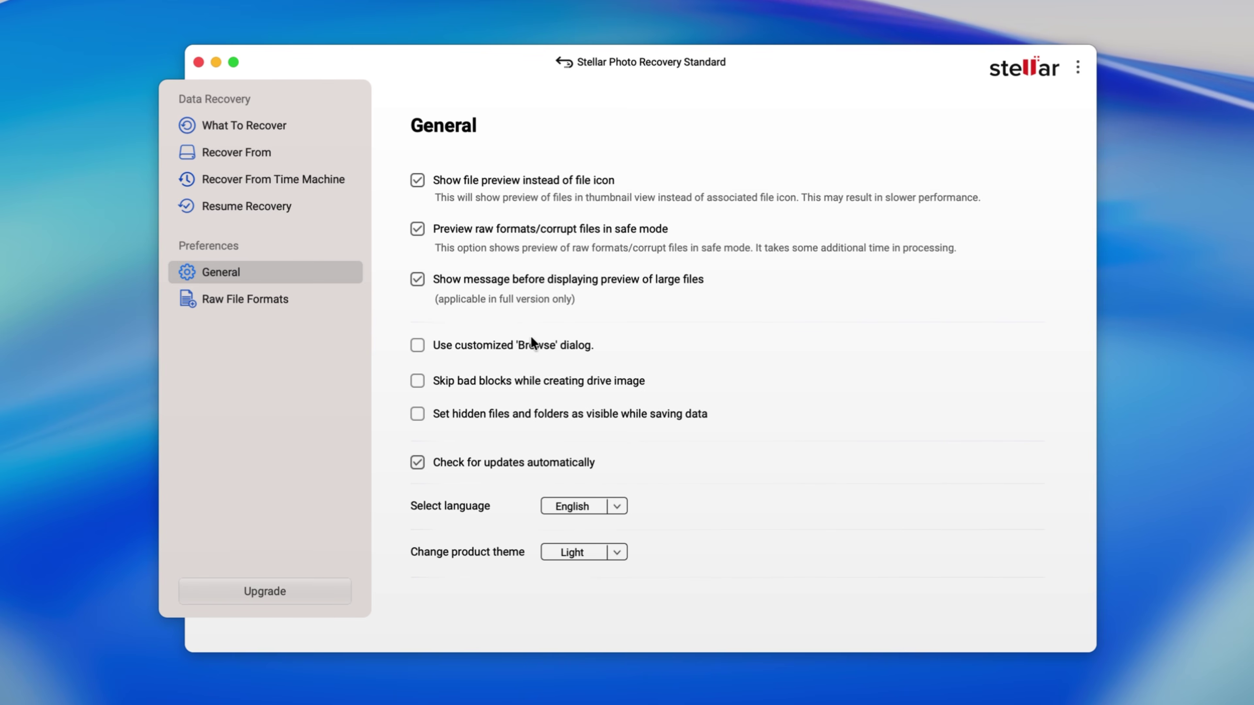
pyautogui.click(617, 506)
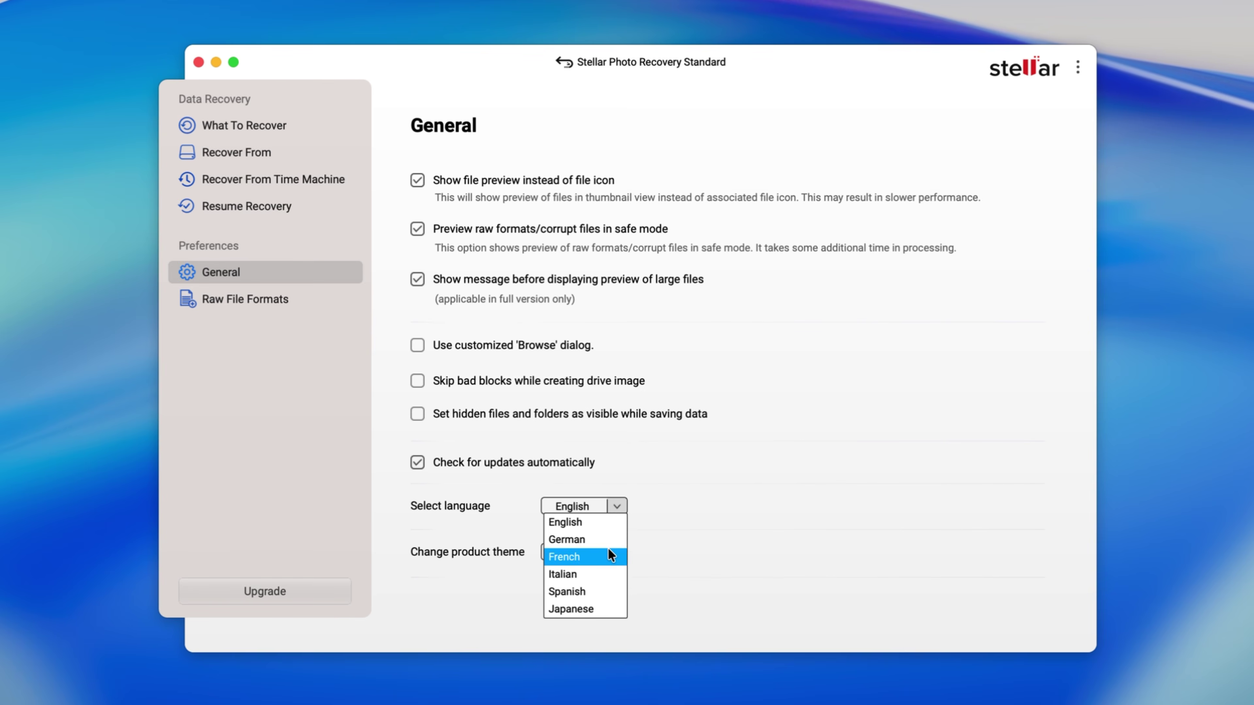
pyautogui.click(677, 572)
pyautogui.click(617, 553)
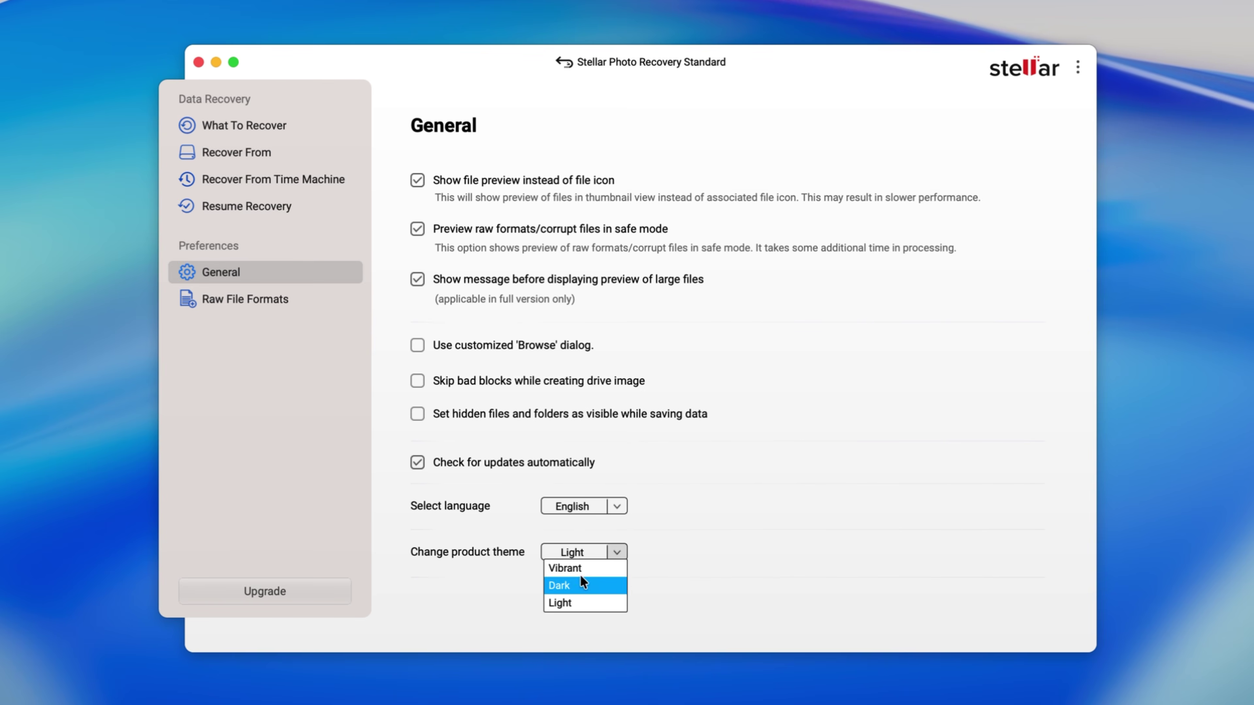
pyautogui.click(577, 582)
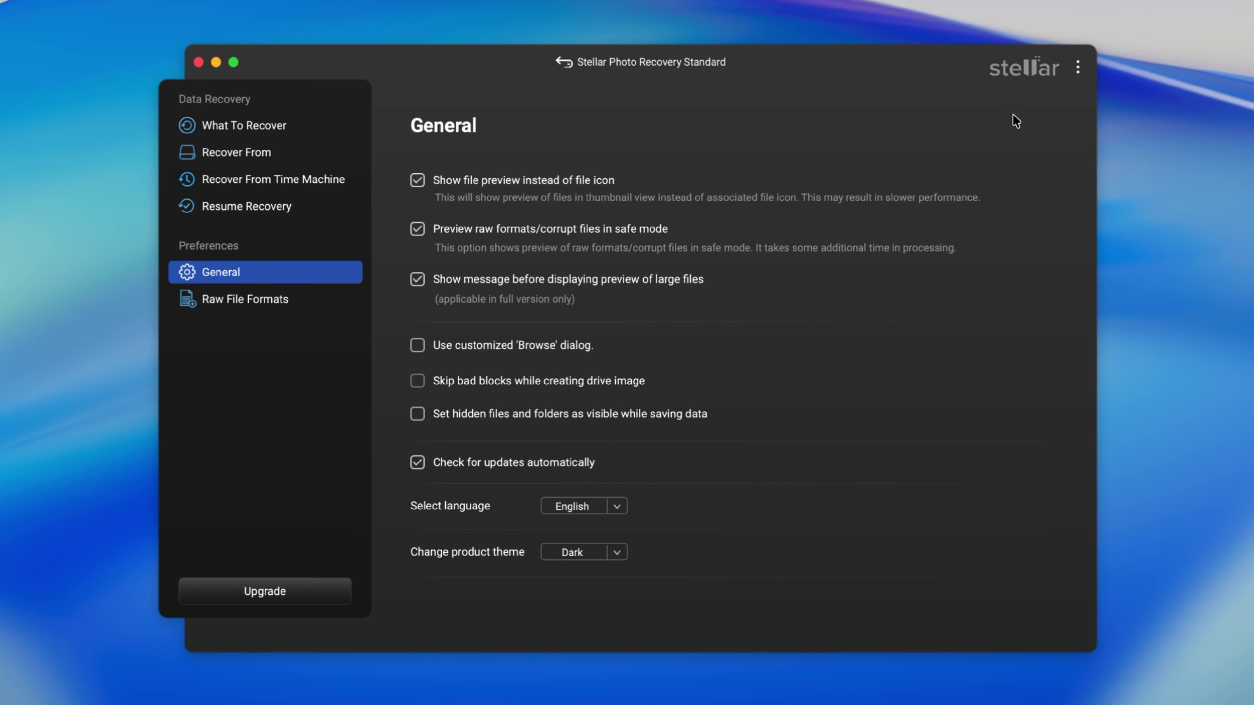
# - Open the online comparison of all software editions and look through the Photo Recovery features of Standard, Professional and Premium
pyautogui.click(1078, 66)
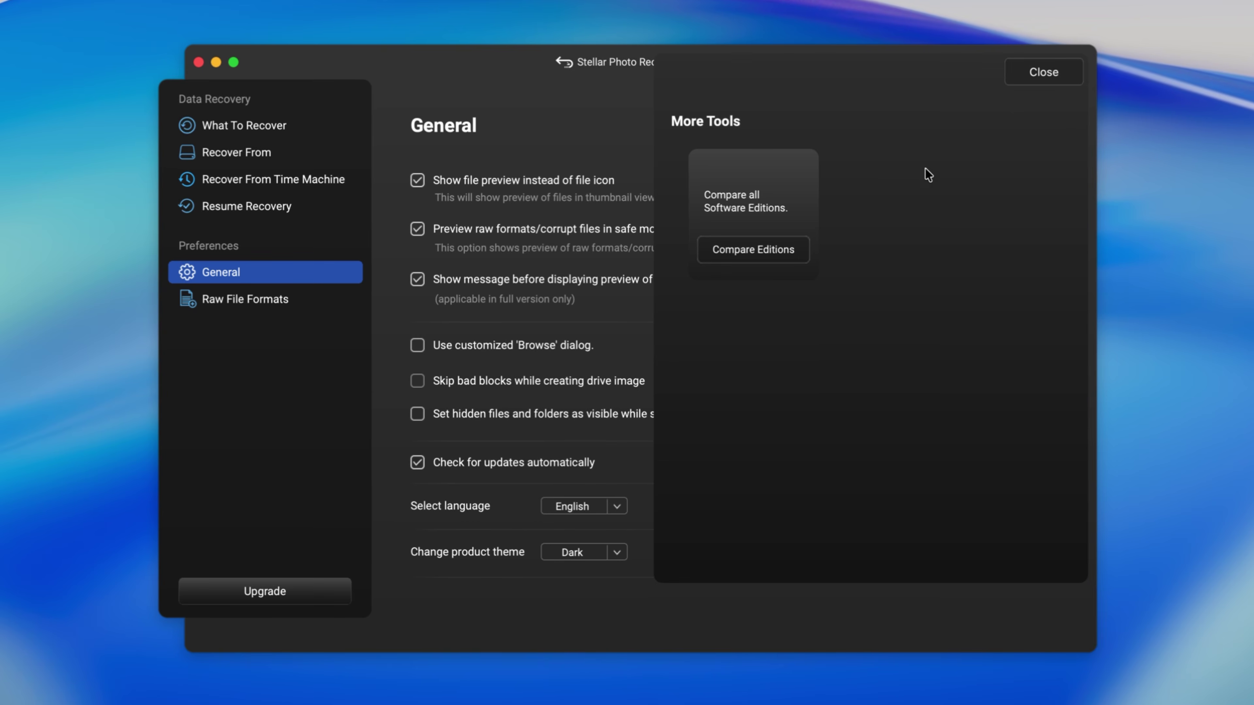
pyautogui.click(748, 251)
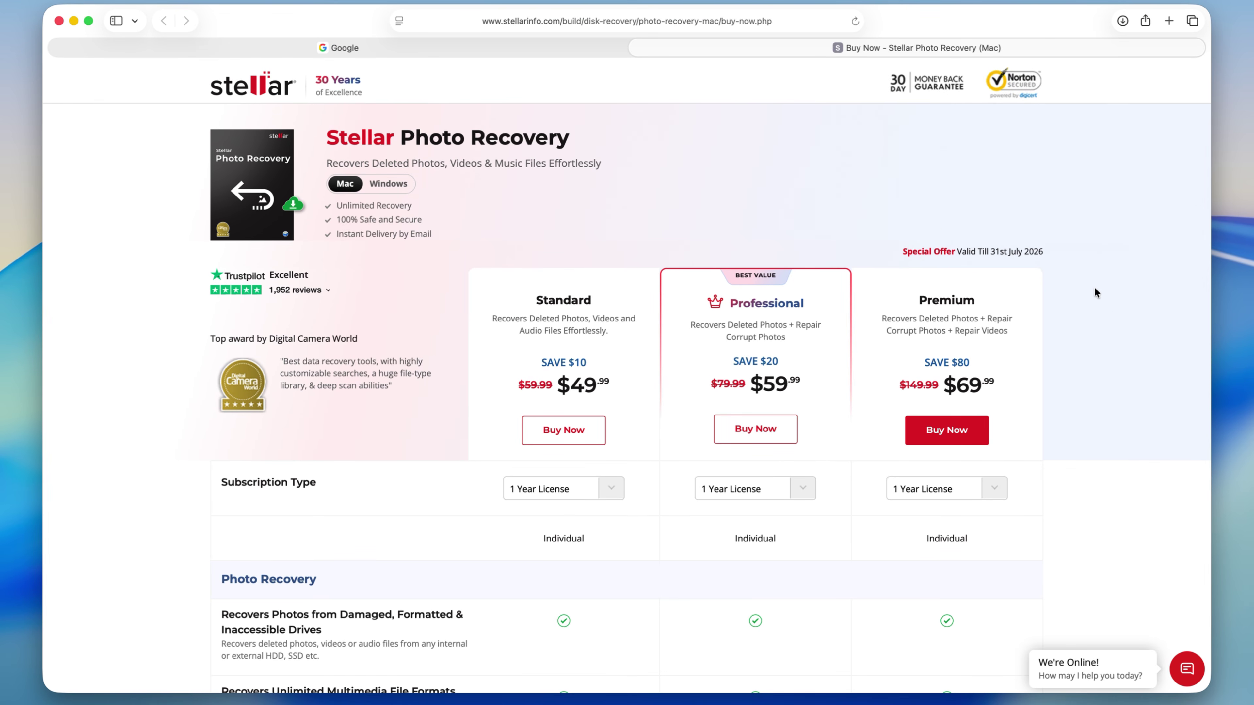
pyautogui.scroll(-1, 1095, 289)
pyautogui.scroll(-5, 1094, 293)
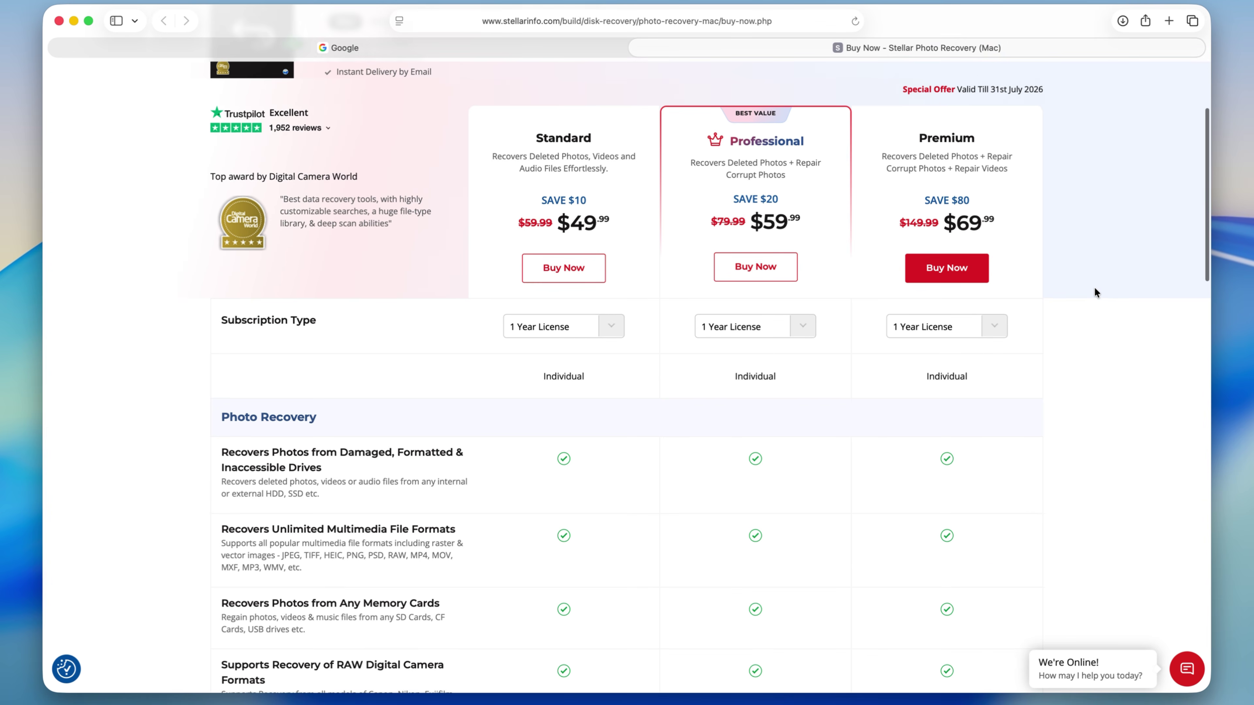
pyautogui.scroll(-1, 1094, 289)
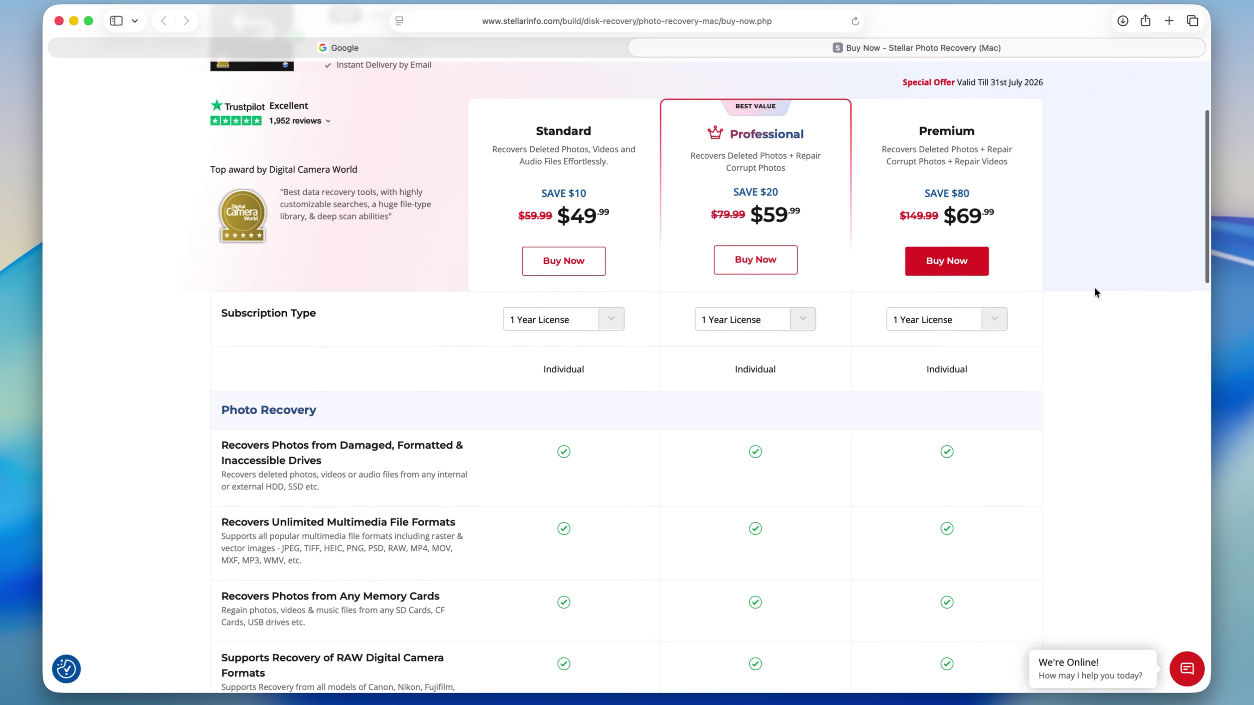
pyautogui.scroll(-3, 1094, 289)
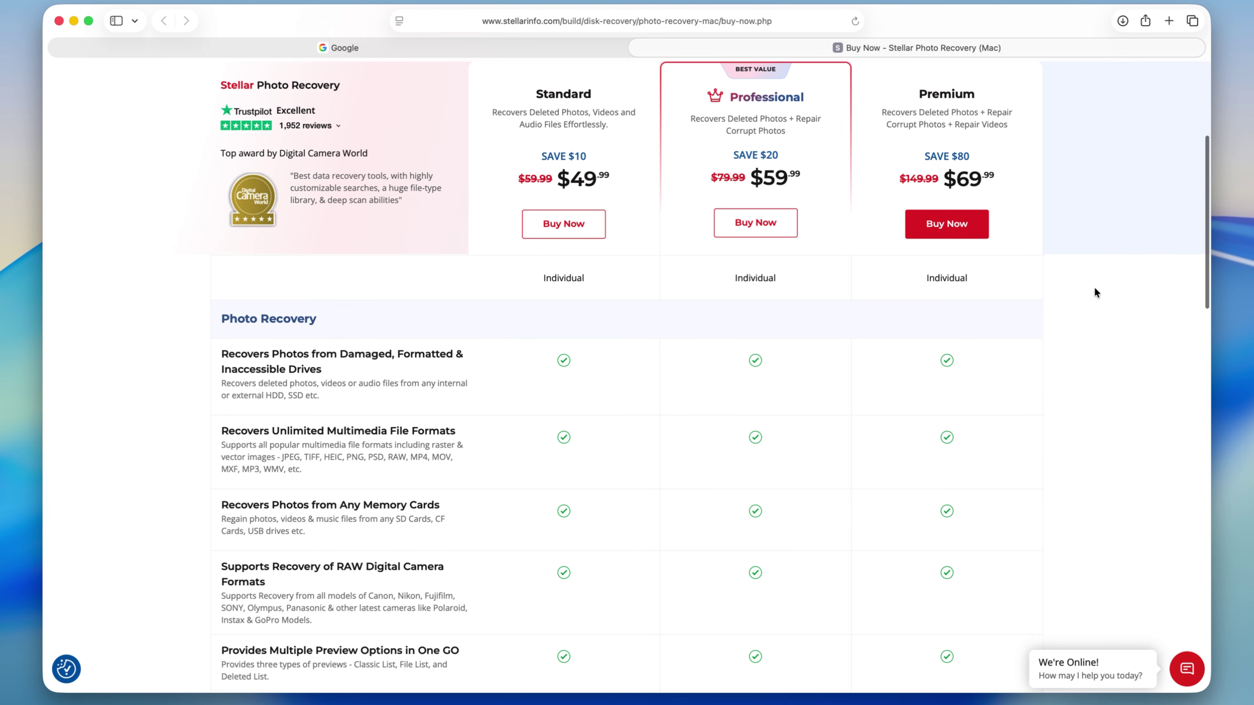
pyautogui.scroll(-2, 1094, 288)
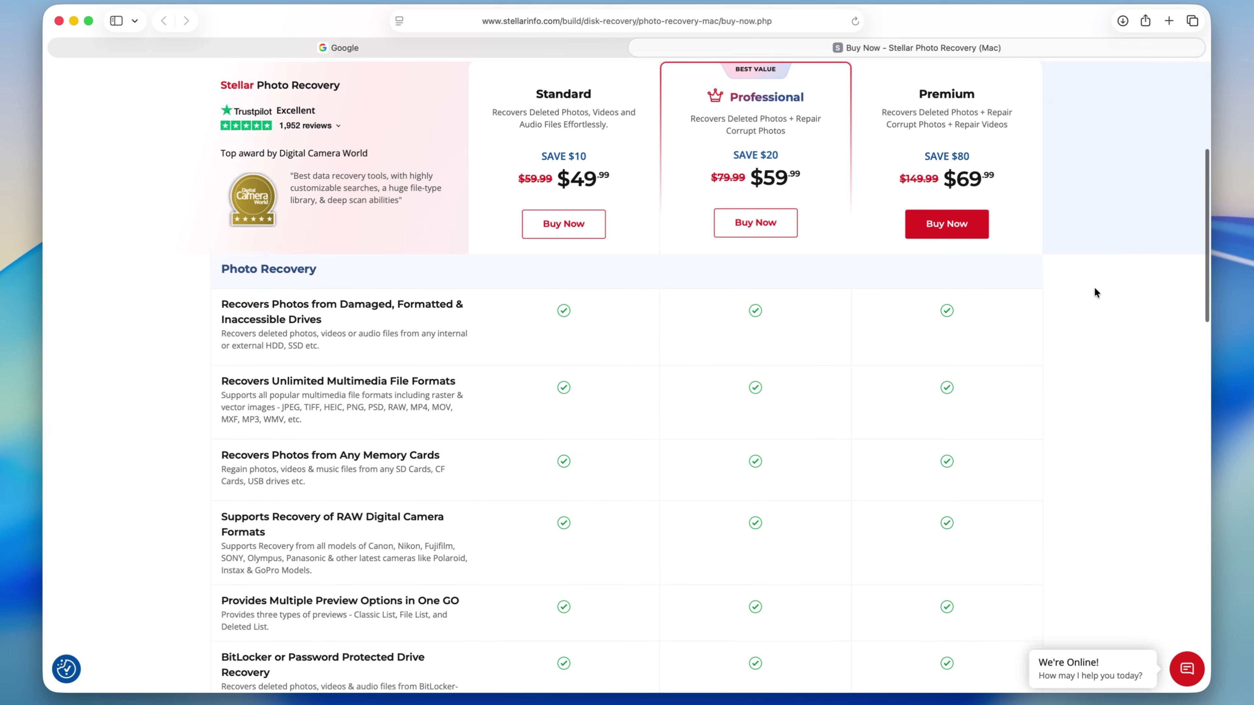